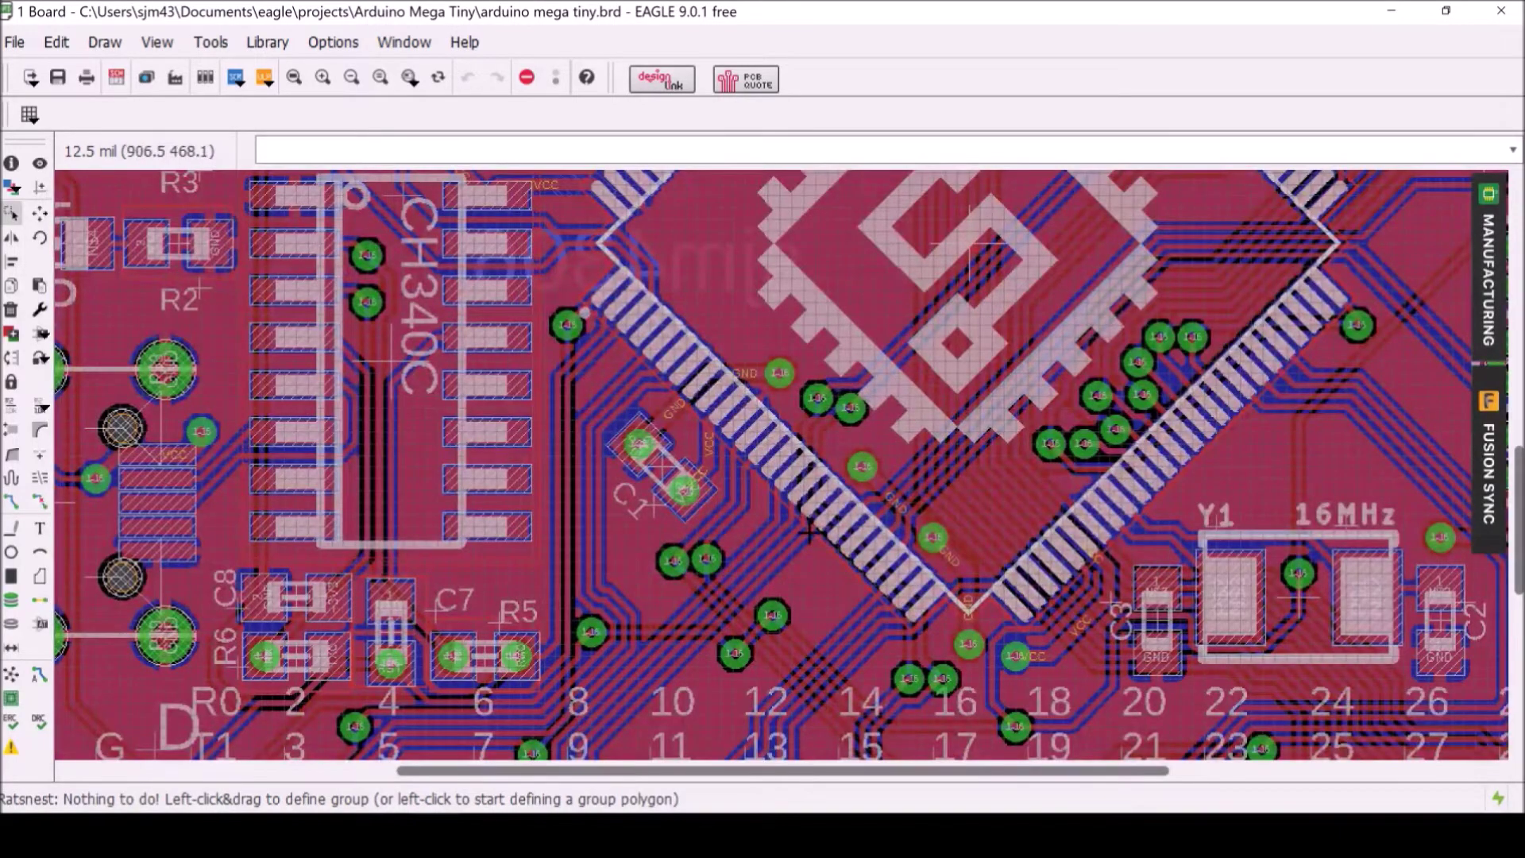
Open the manufacturing preview of the whole board and inspect the top side up close
scroll(809, 532, "down", 5)
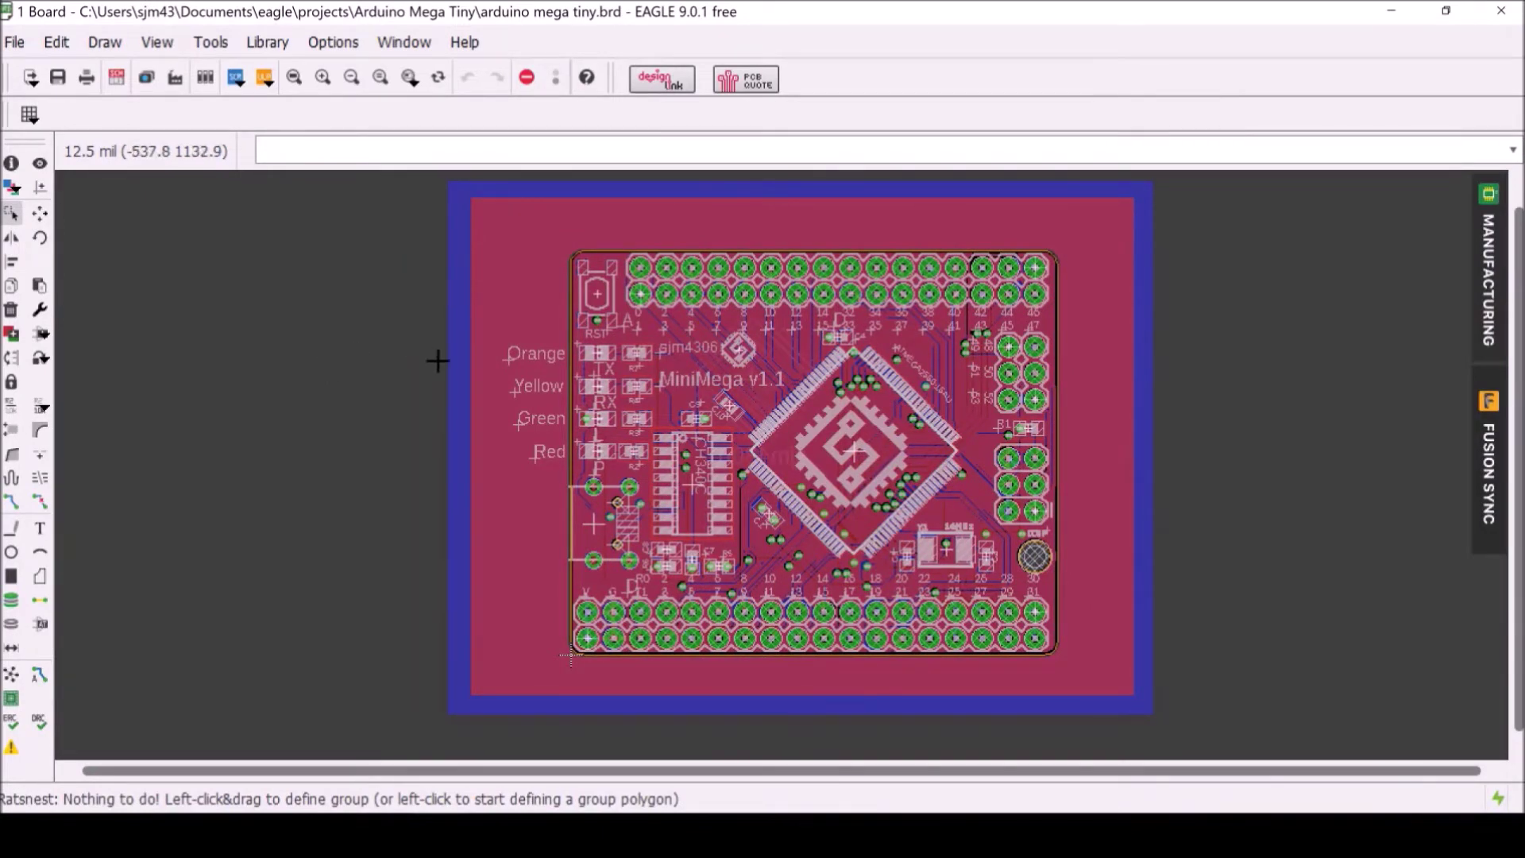
left_click(1492, 268)
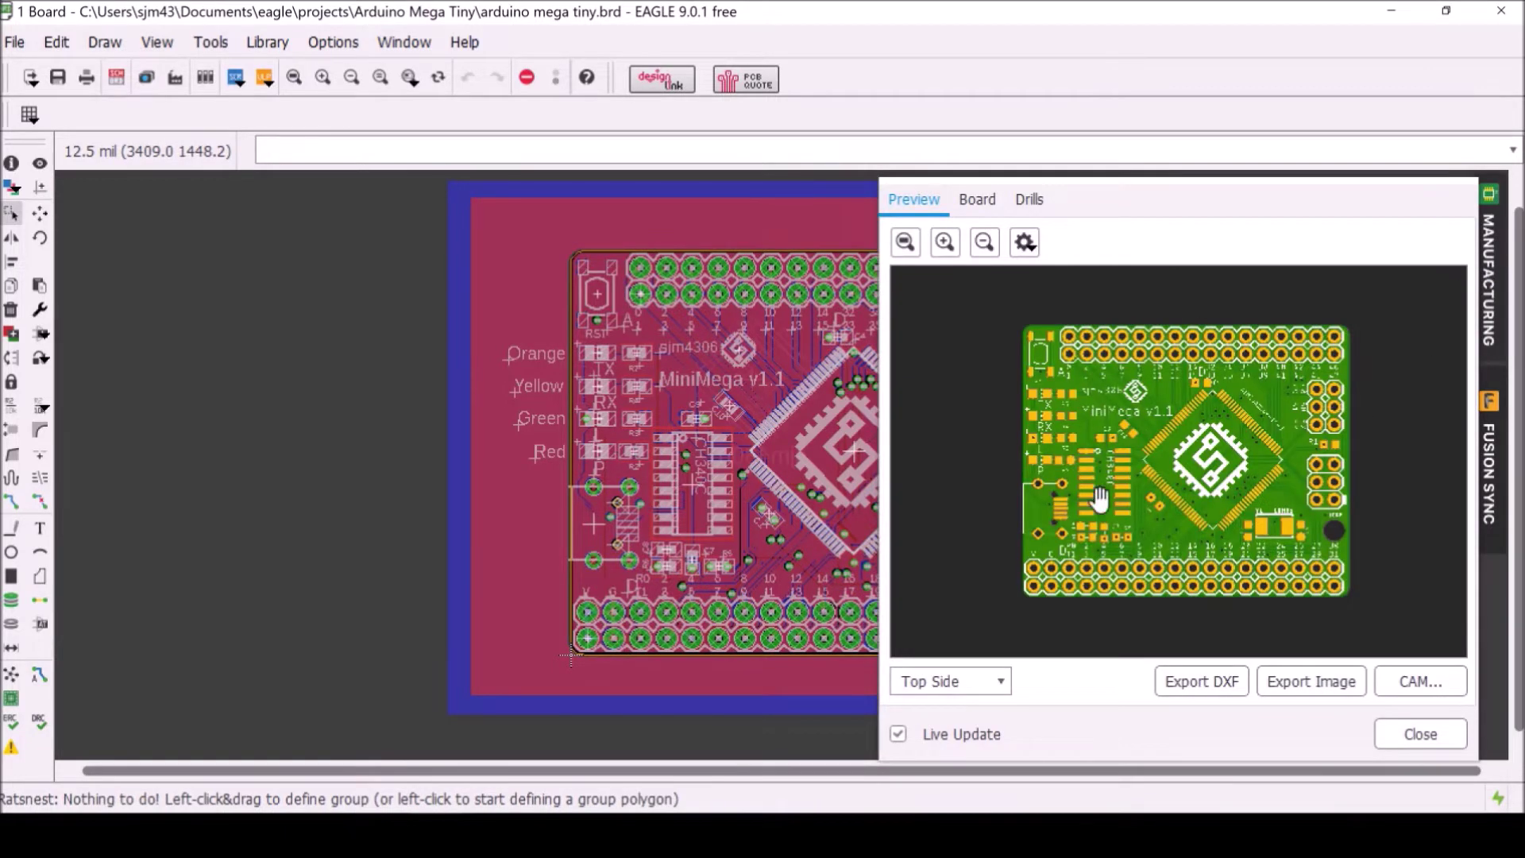
left_click(942, 241)
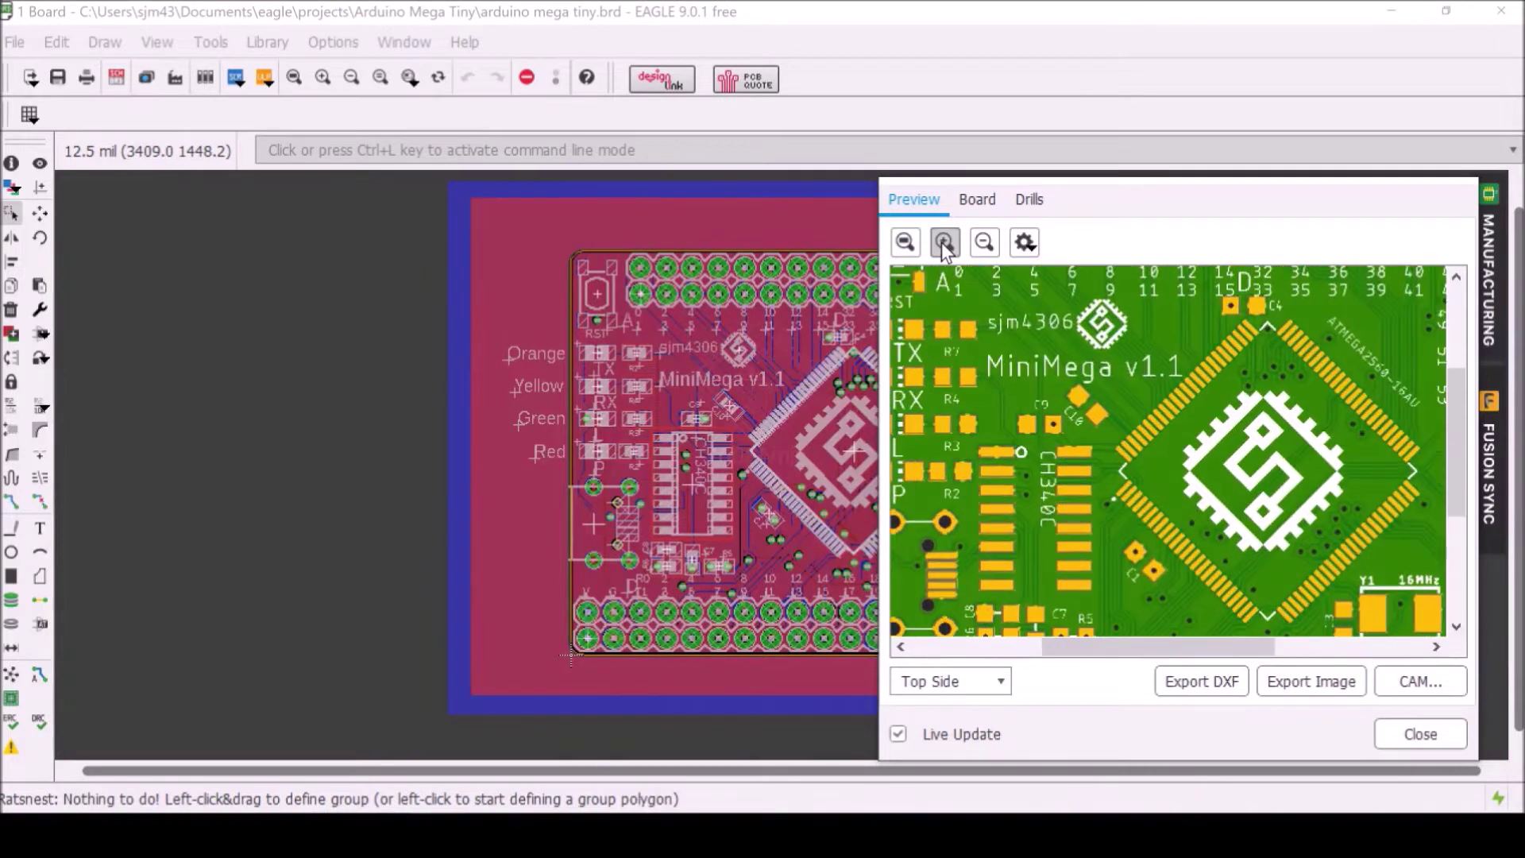
left_click_drag(1072, 413, 1284, 516)
Switch the board preview to Bottom Side and examine its traces, vias and header pads
left_click(987, 681)
left_click(947, 718)
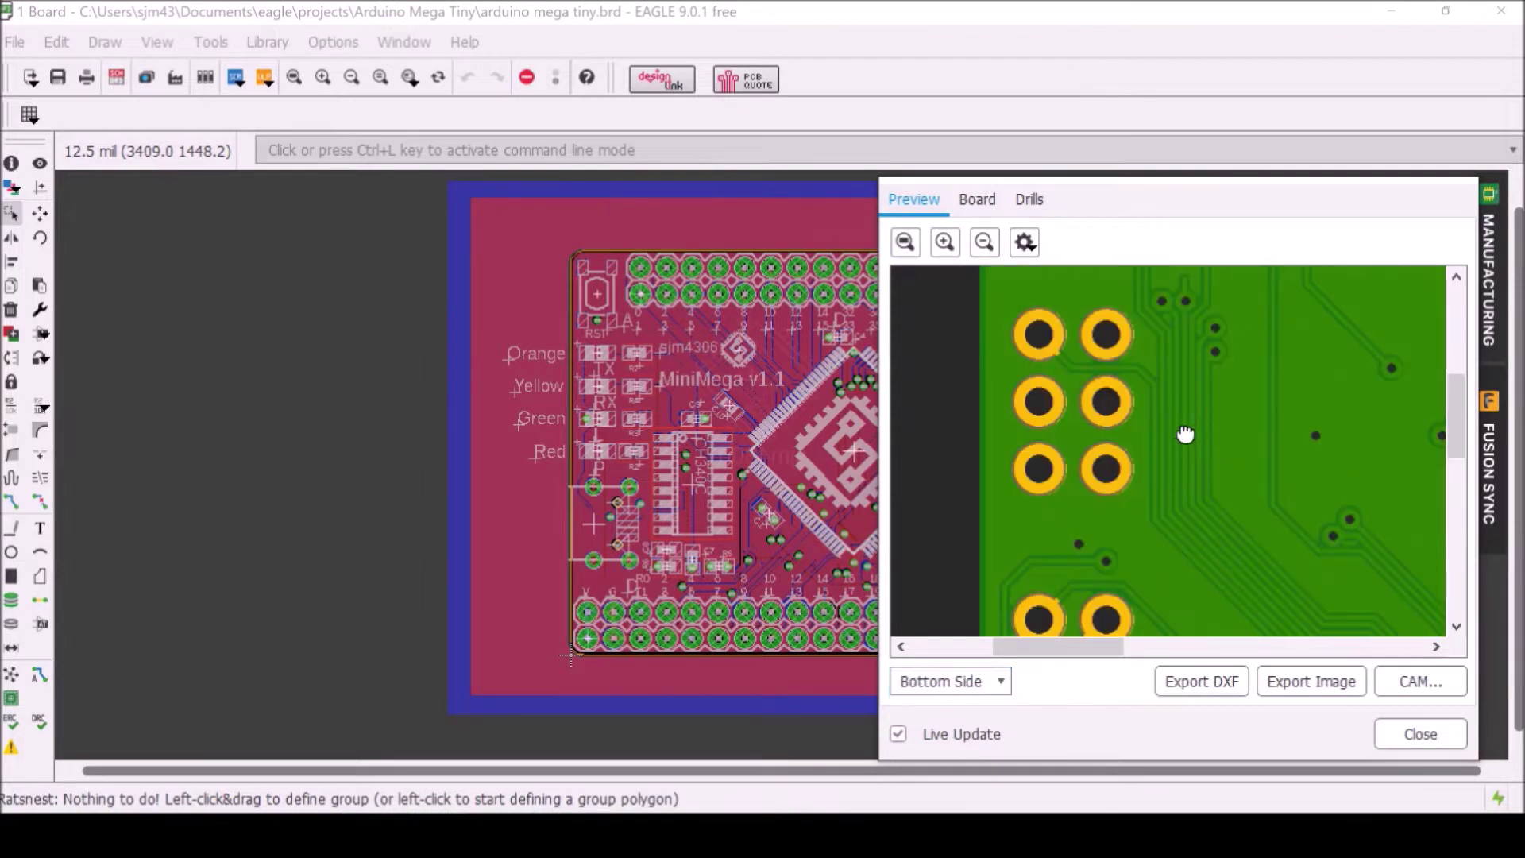
left_click_drag(1184, 432, 991, 487)
left_click_drag(1150, 489, 1018, 398)
left_click_drag(1259, 483, 890, 514)
left_click_drag(995, 622, 1226, 366)
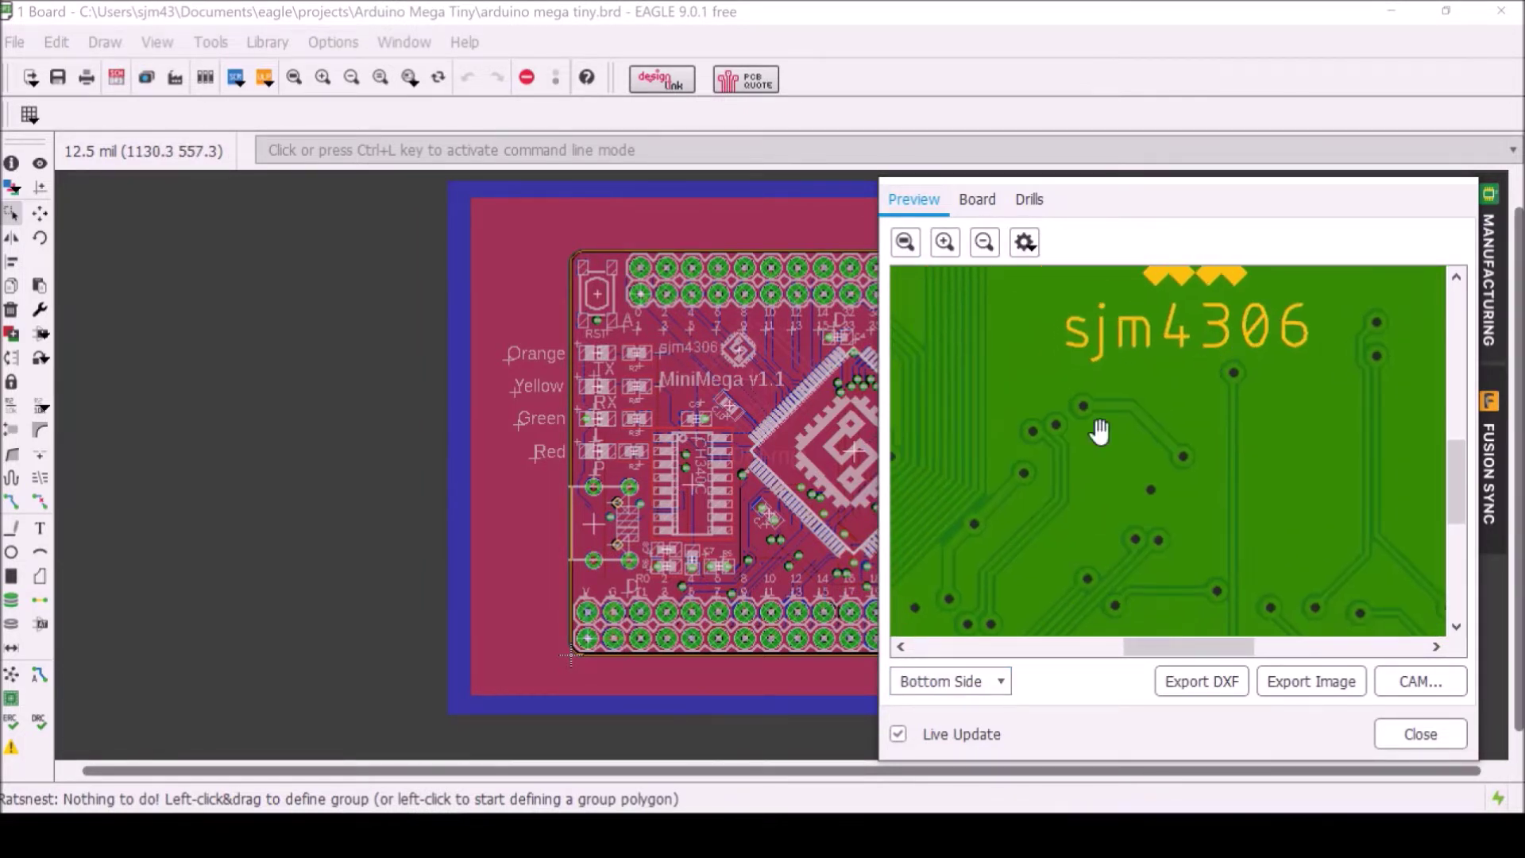
left_click_drag(1096, 429, 1413, 398)
left_click_drag(1157, 479, 1230, 407)
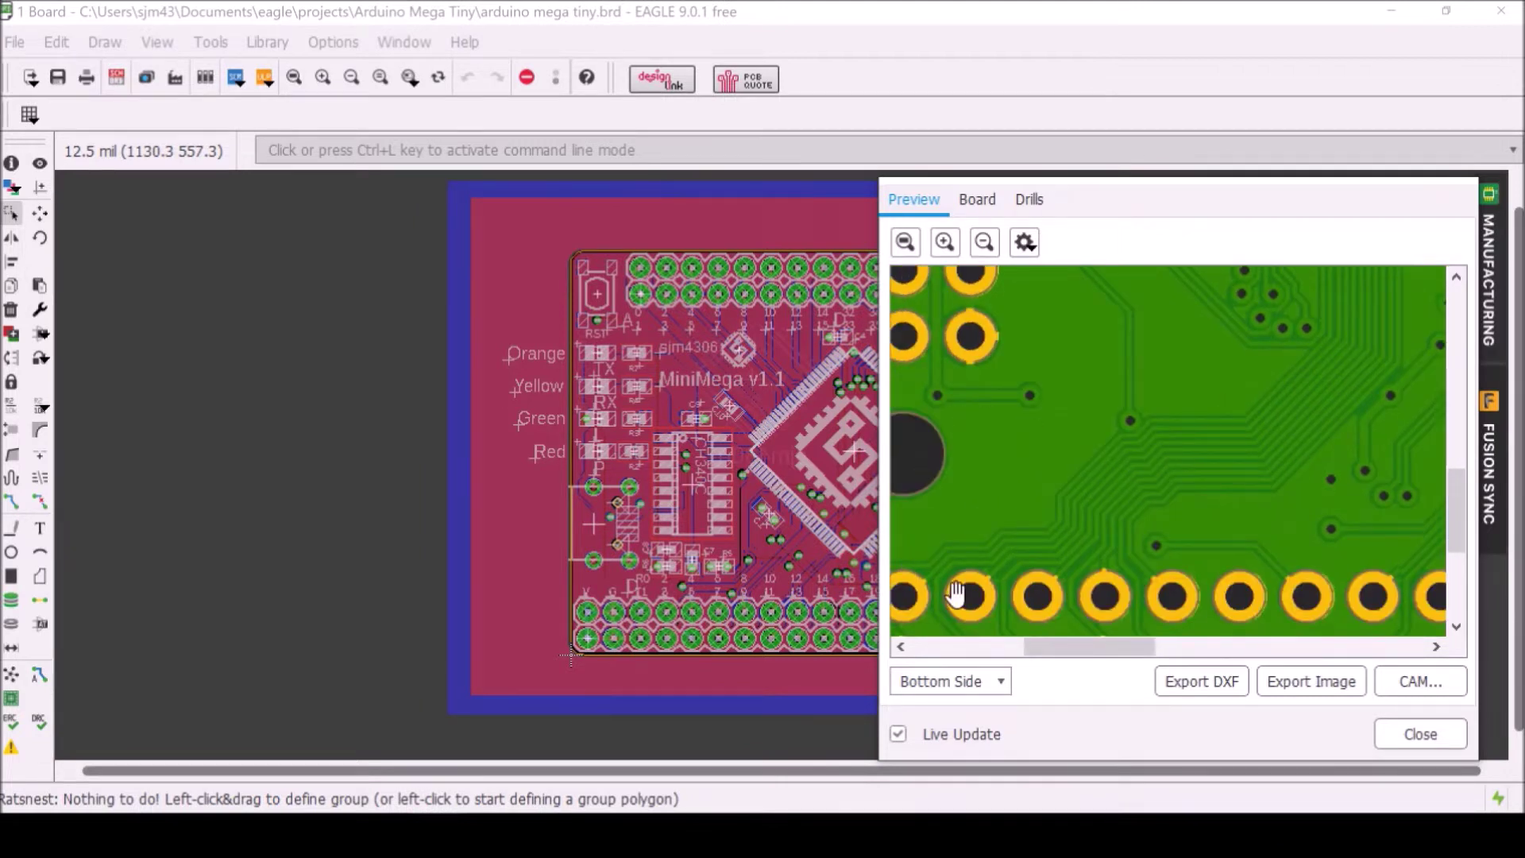
Fit the whole board in the preview, return it to Top Side and close the preview
left_click(905, 242)
left_click(983, 679)
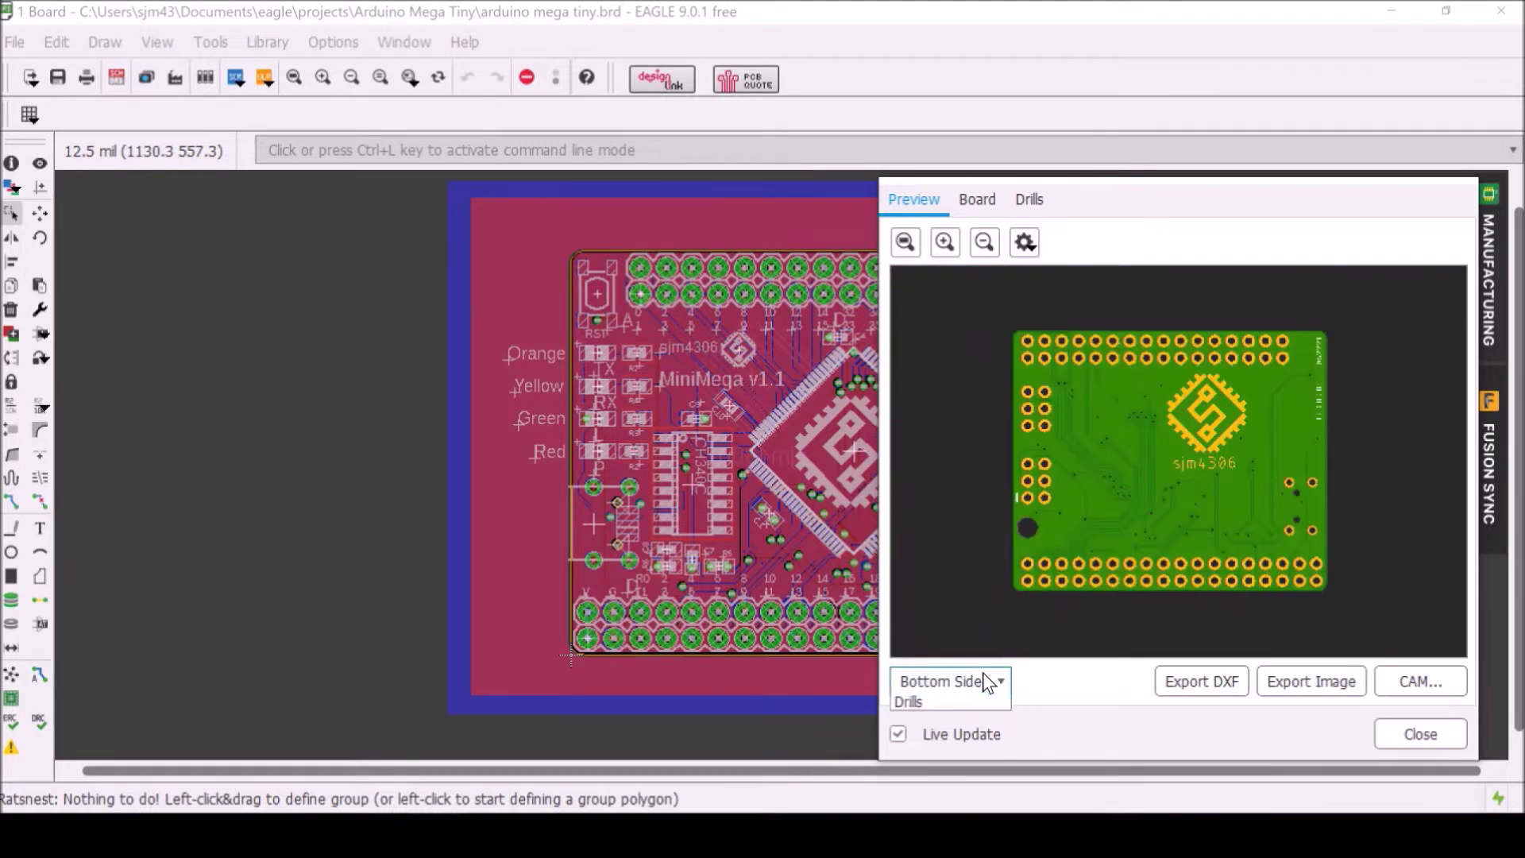
left_click(960, 719)
key("Up")
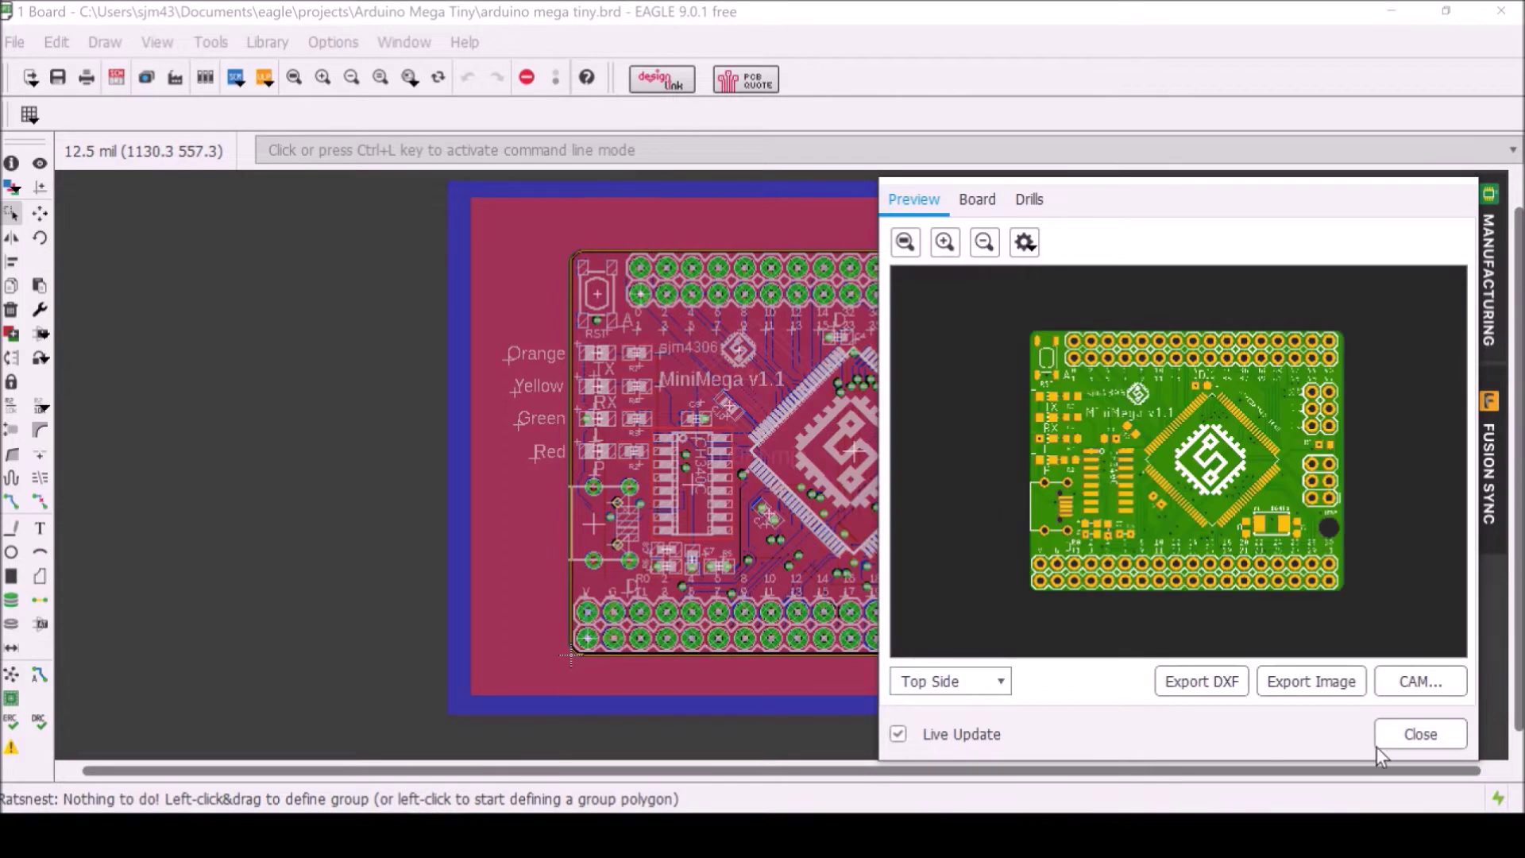
left_click(1420, 736)
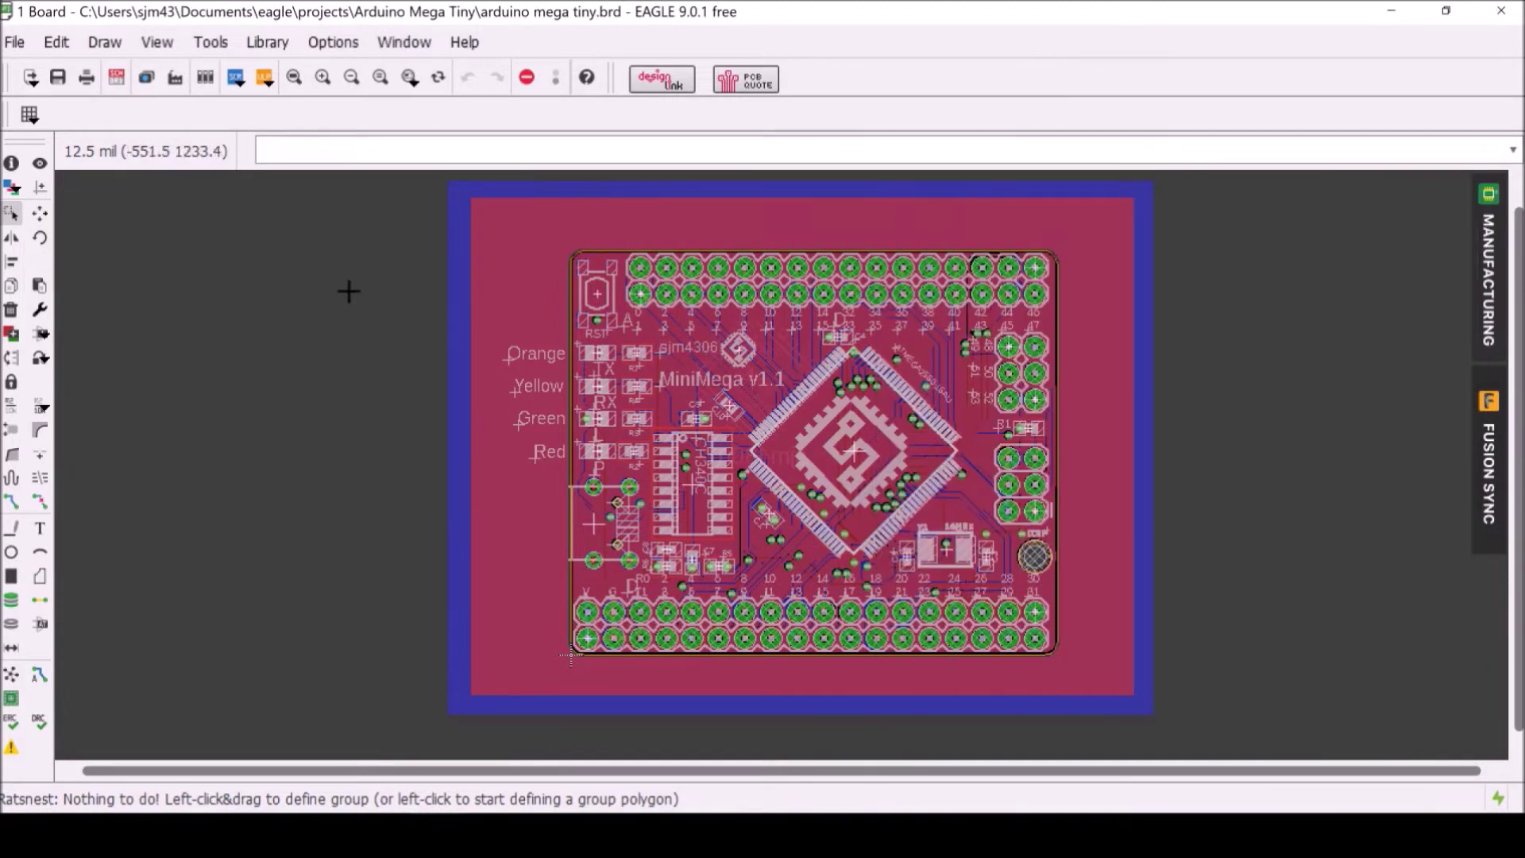
Run the design rule check on the board with the current default rules
left_click(37, 721)
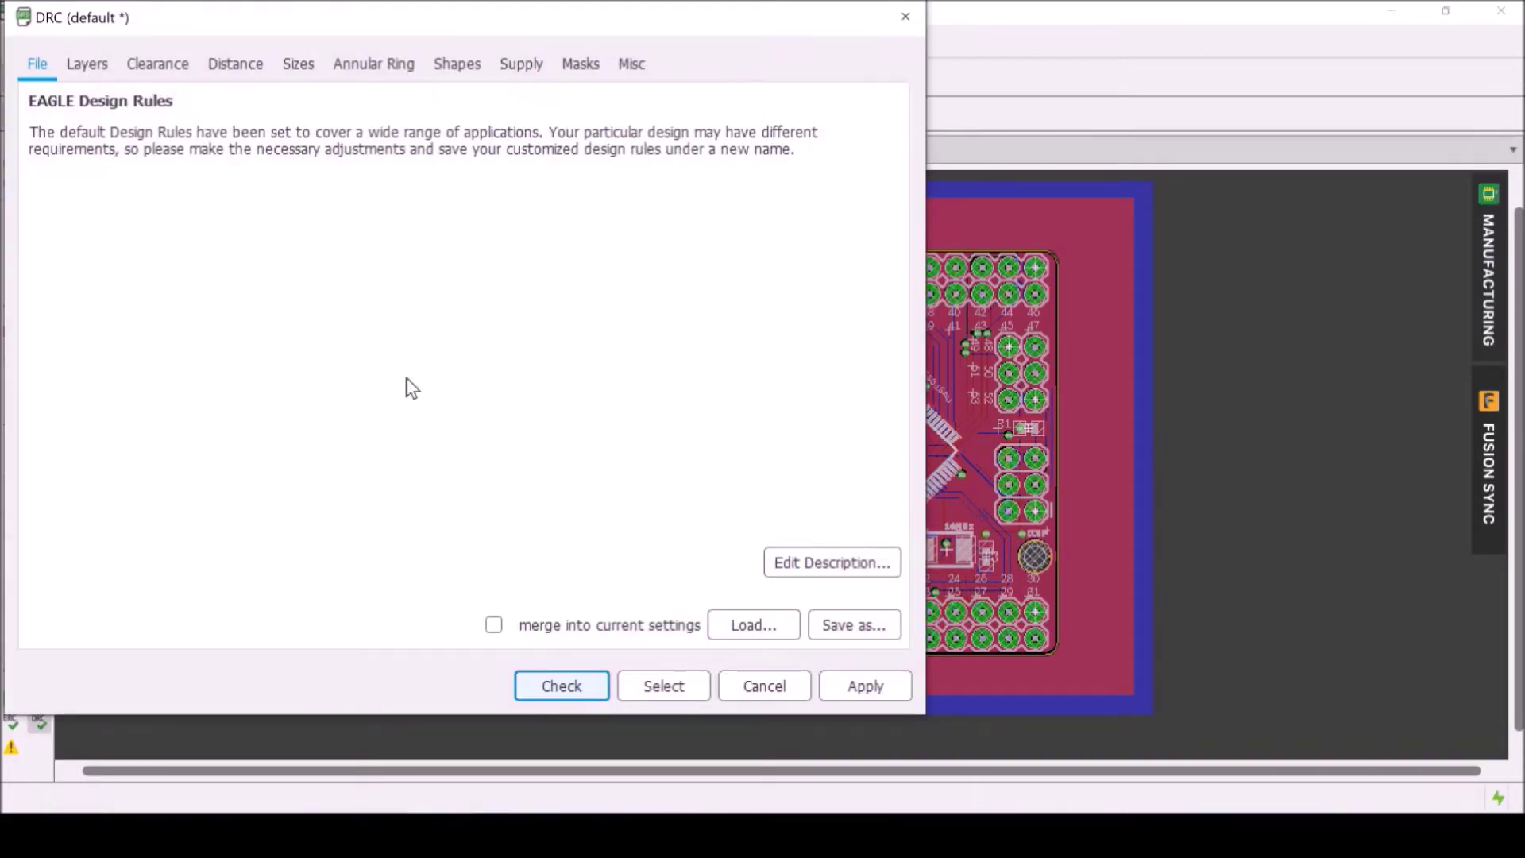
left_click(559, 681)
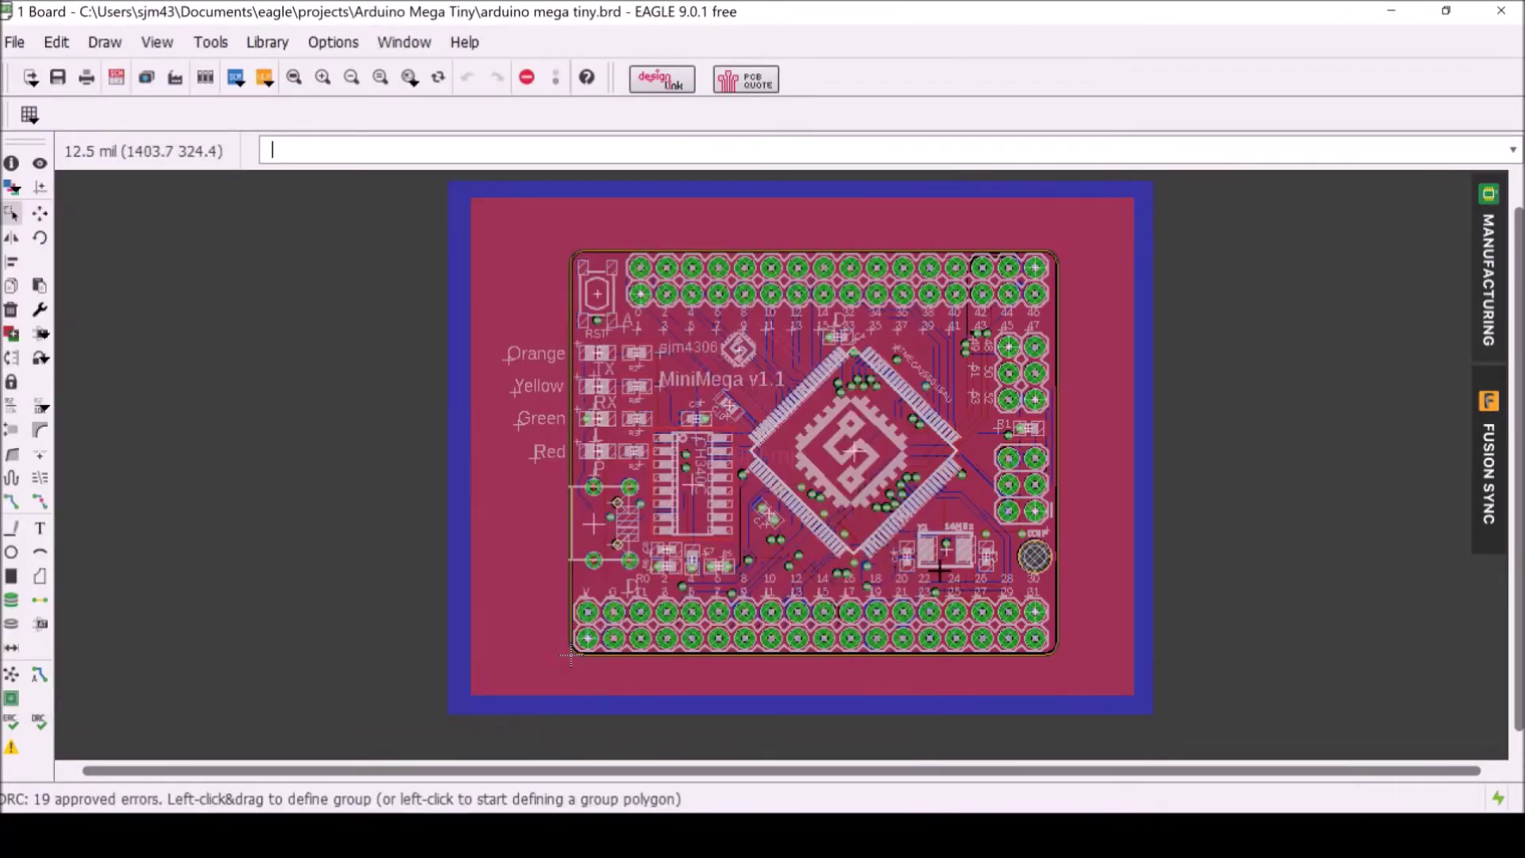
Review the design rule settings from Layers and Clearance through Masks and Misc, and close them without running a check
left_click(41, 722)
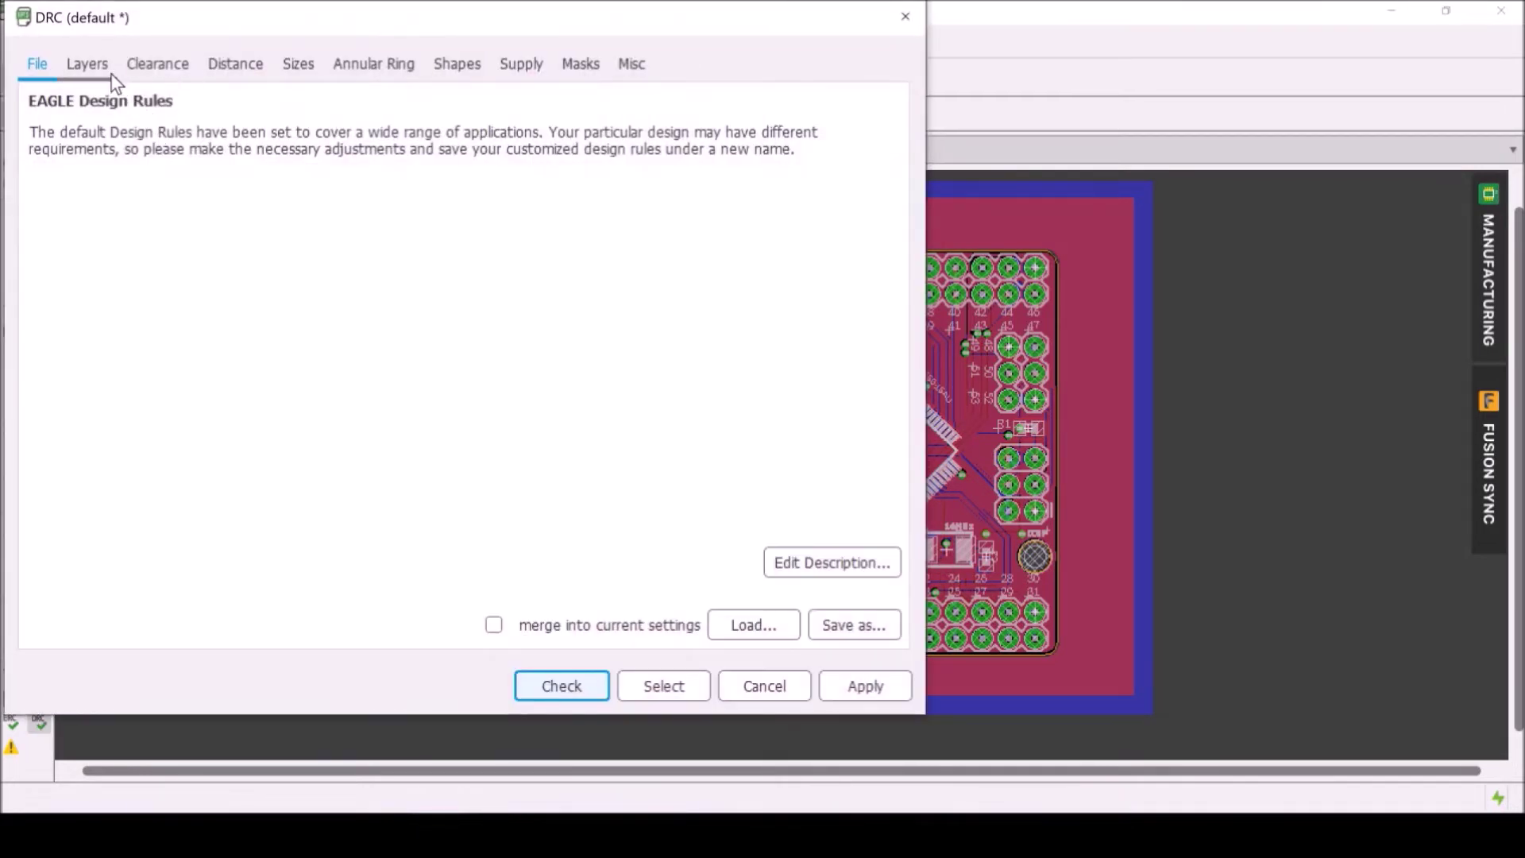
left_click(88, 65)
left_click(157, 65)
left_click(233, 63)
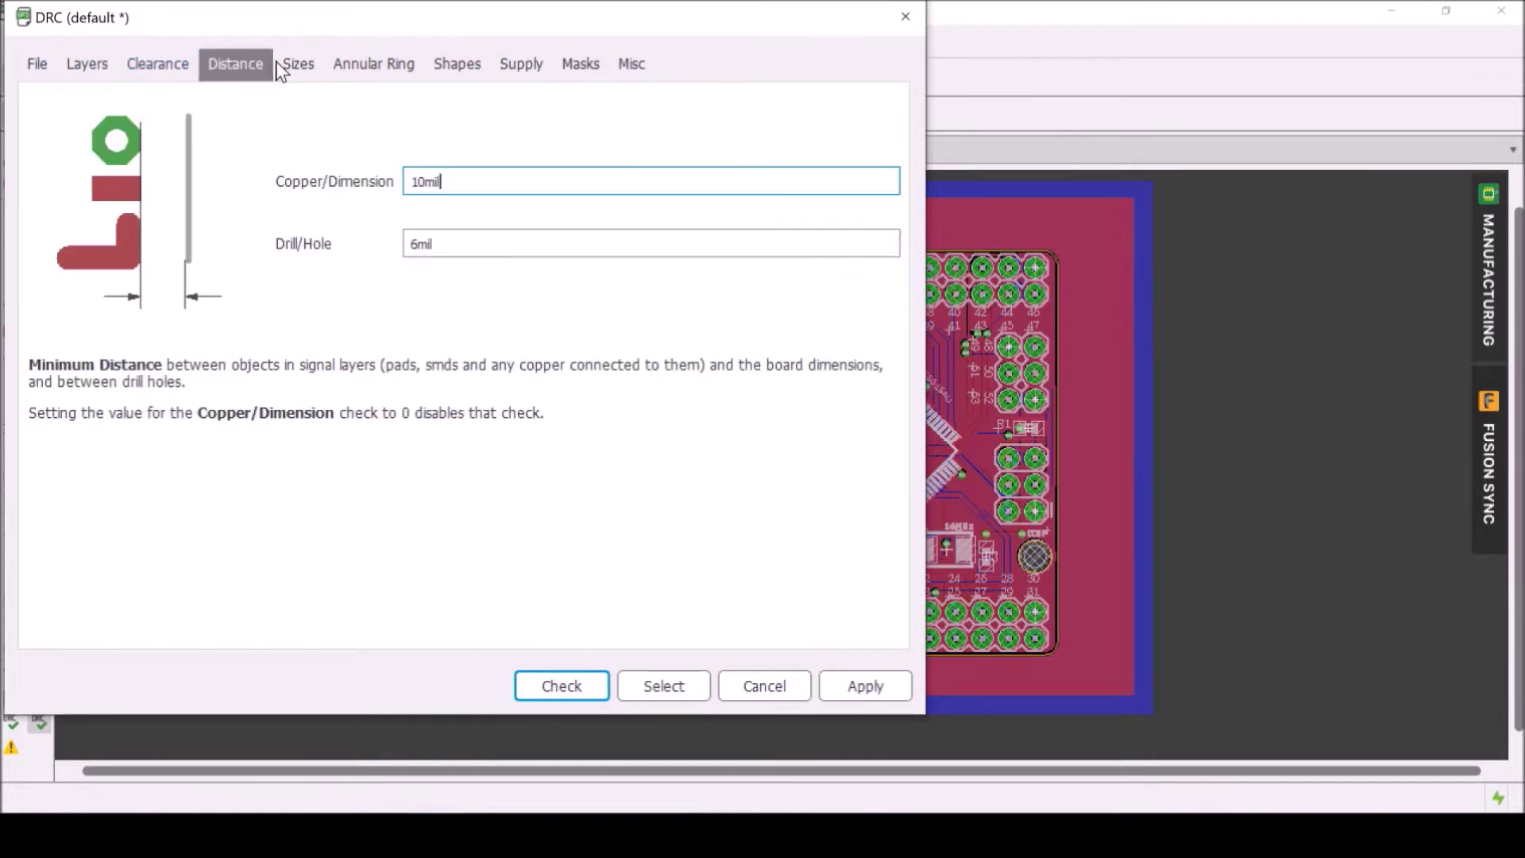
left_click(300, 65)
left_click(373, 65)
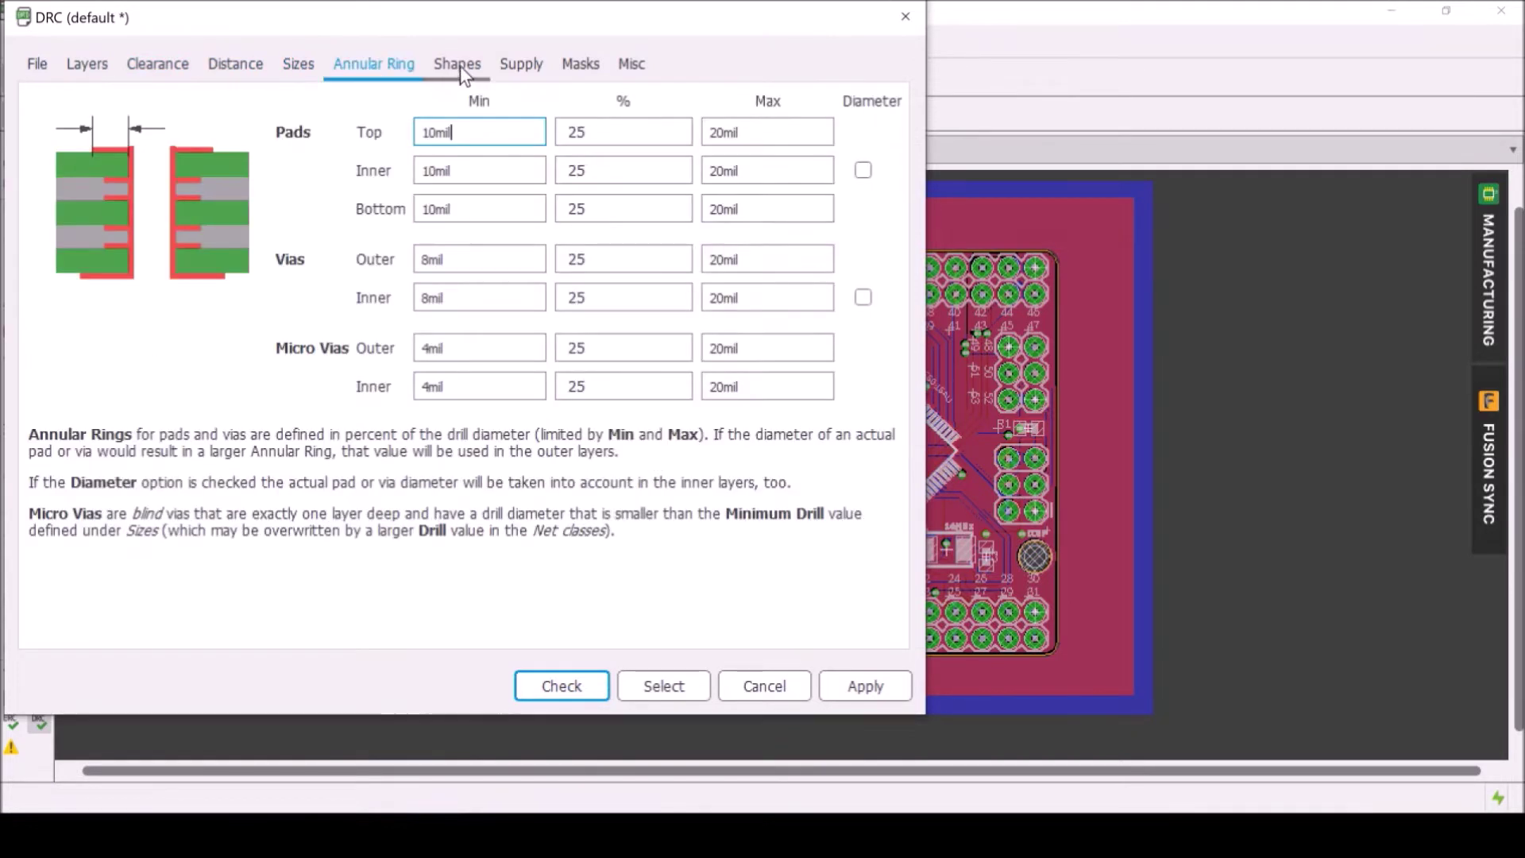
left_click(460, 67)
left_click(524, 63)
left_click(580, 63)
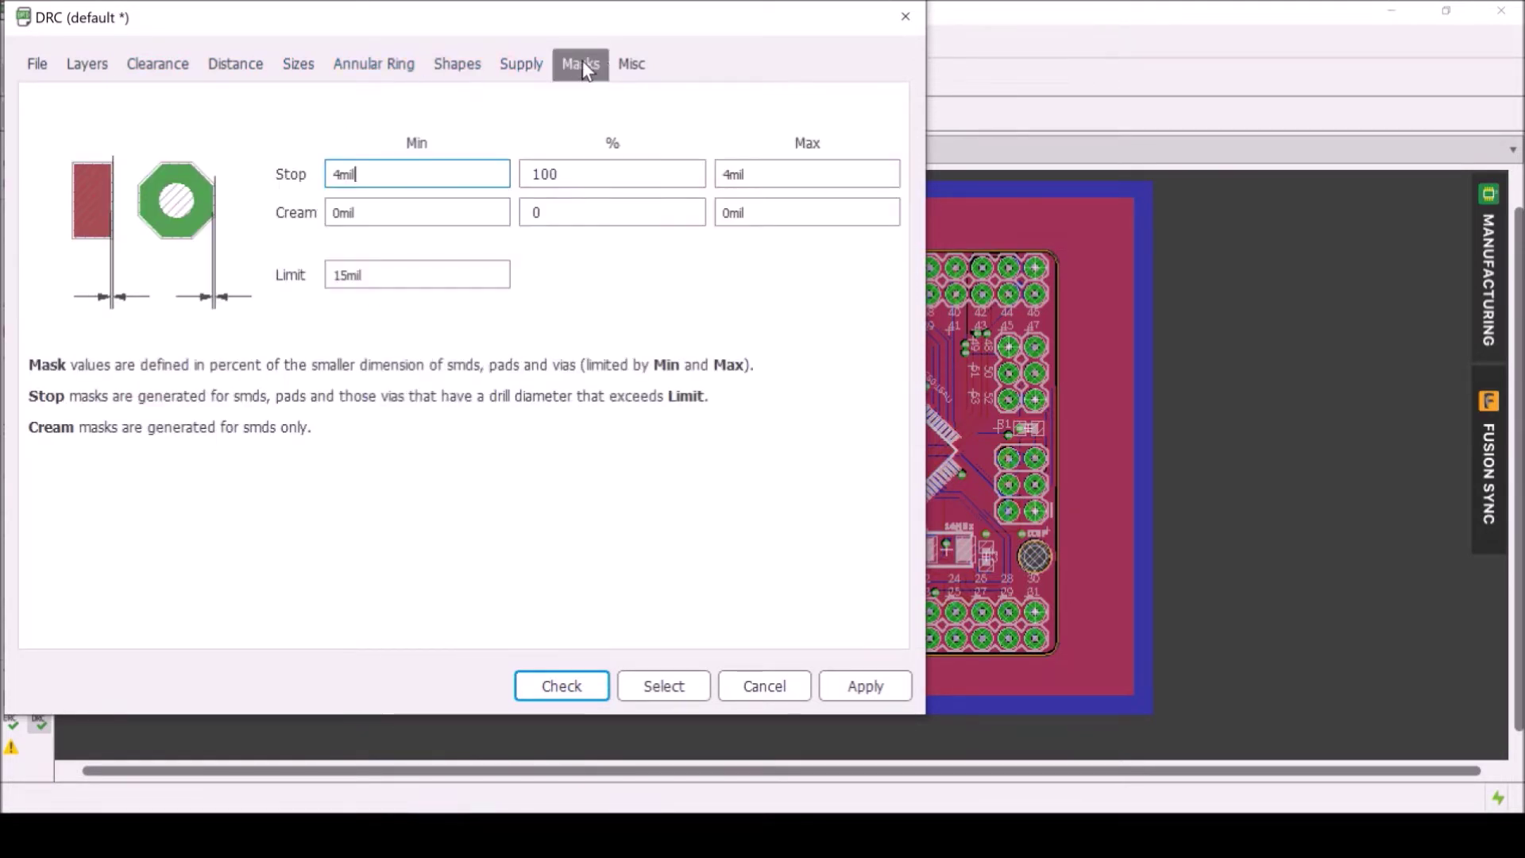
left_click(632, 67)
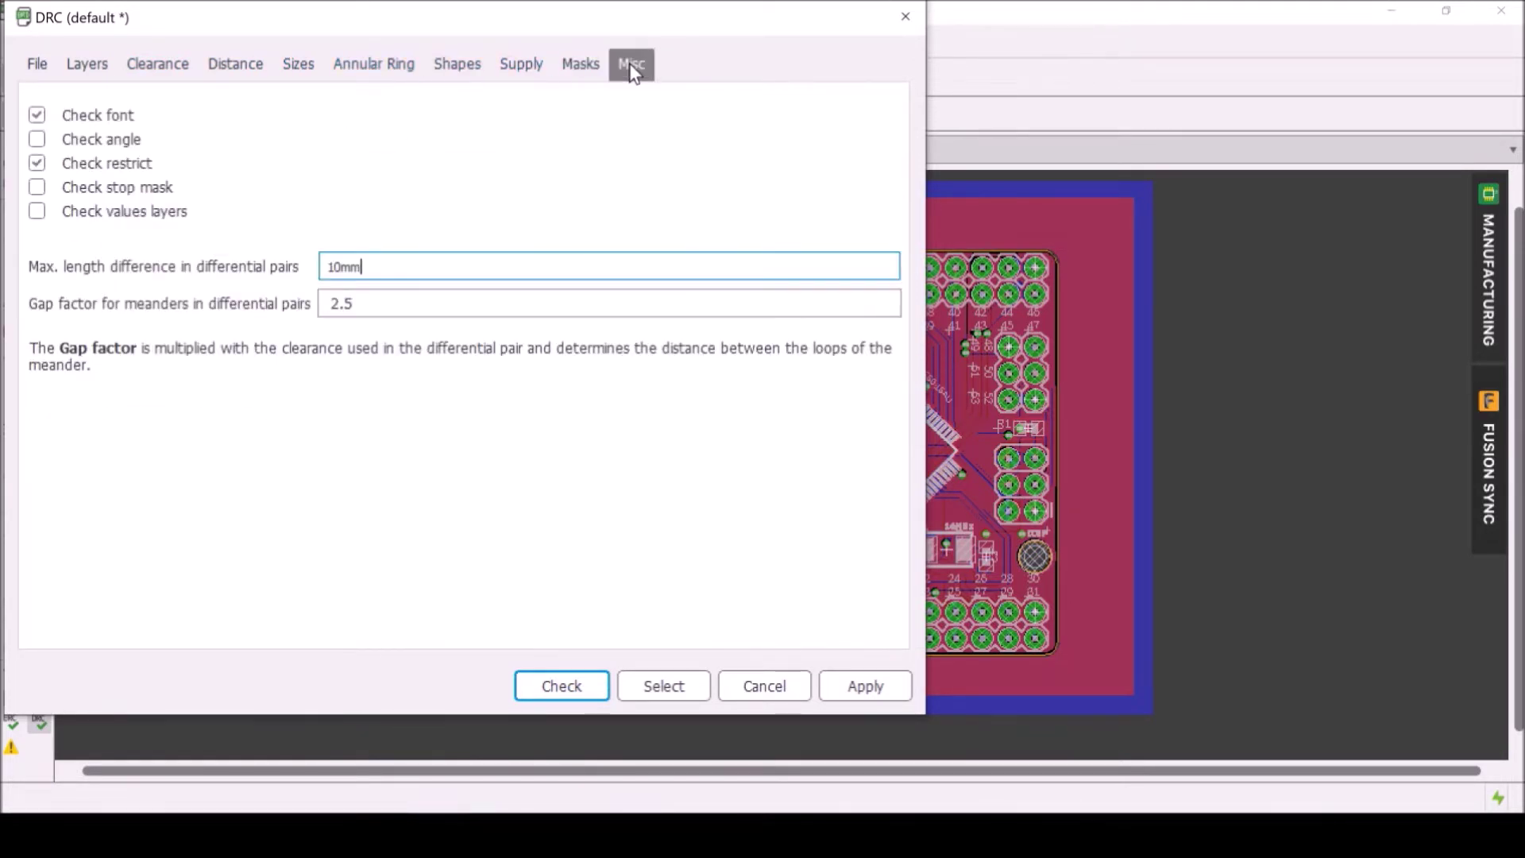
left_click(901, 17)
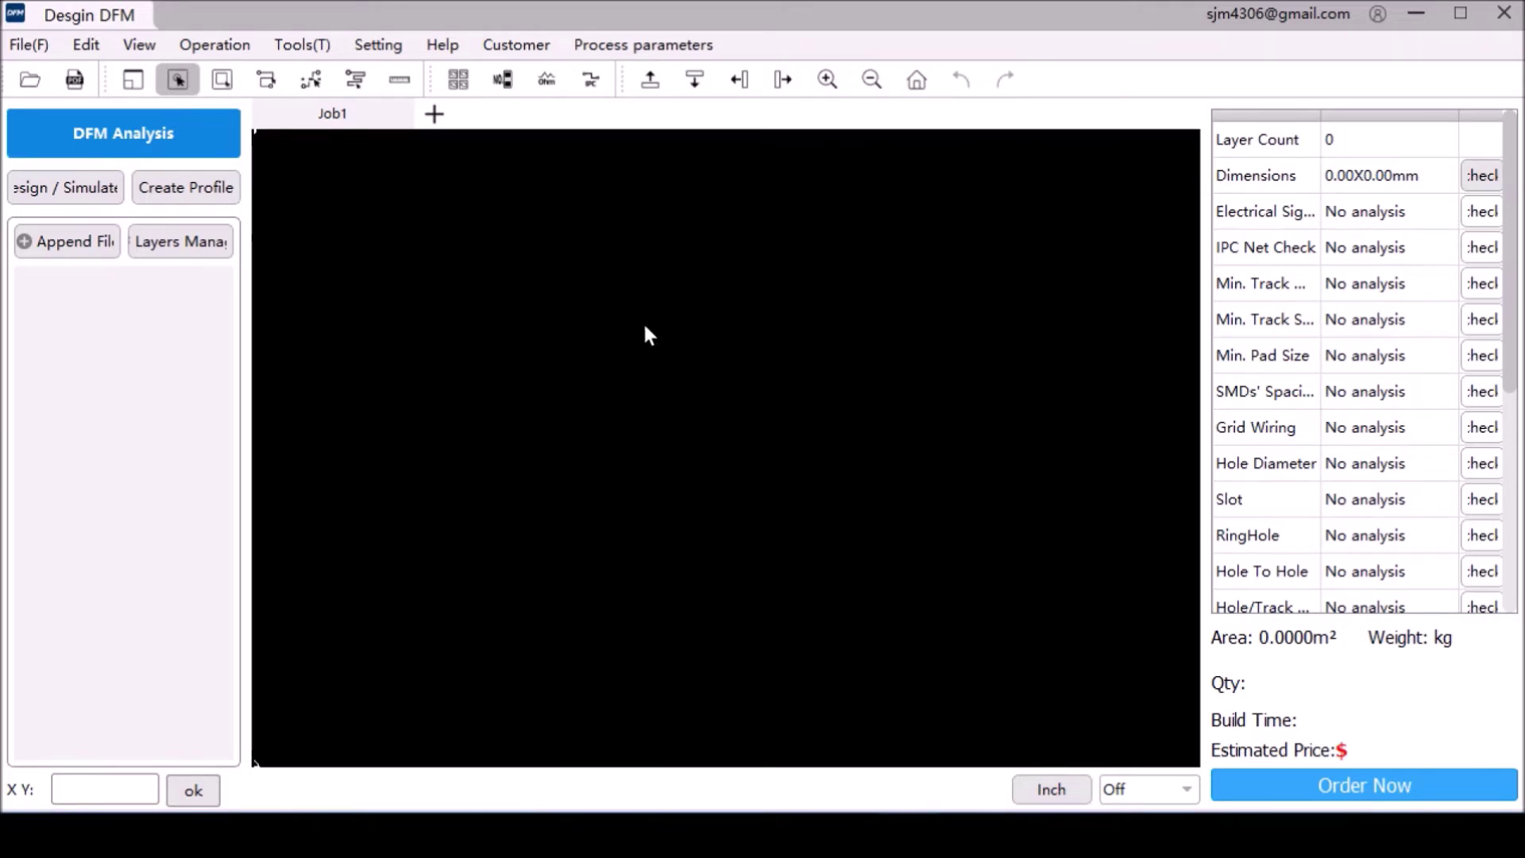
In the Design DFM program, load all Gerber and drill files from the Arduino Mega Tiny folder
left_click(30, 80)
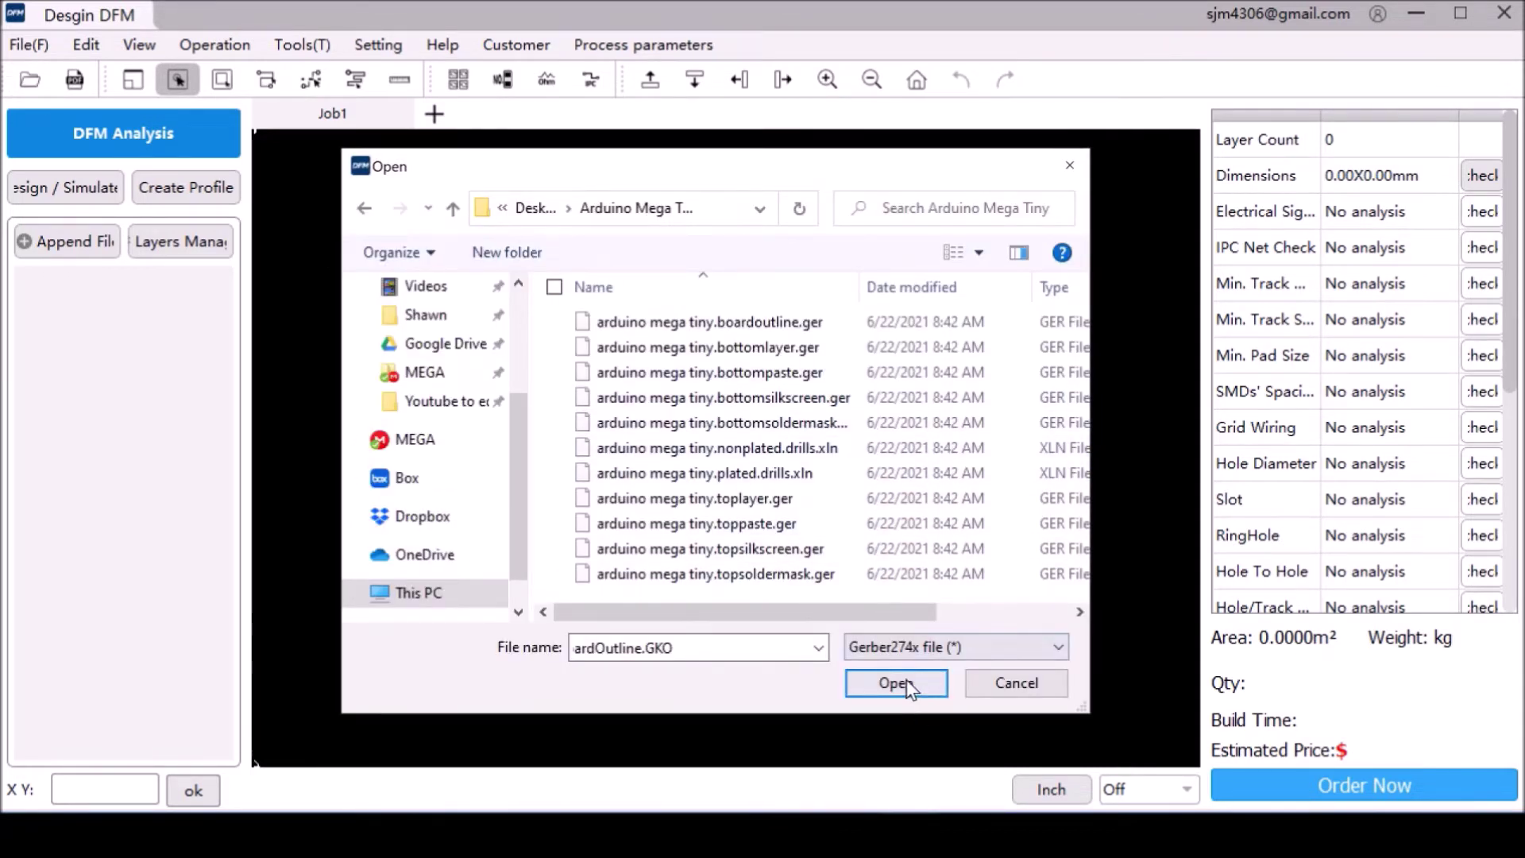
left_click(737, 520)
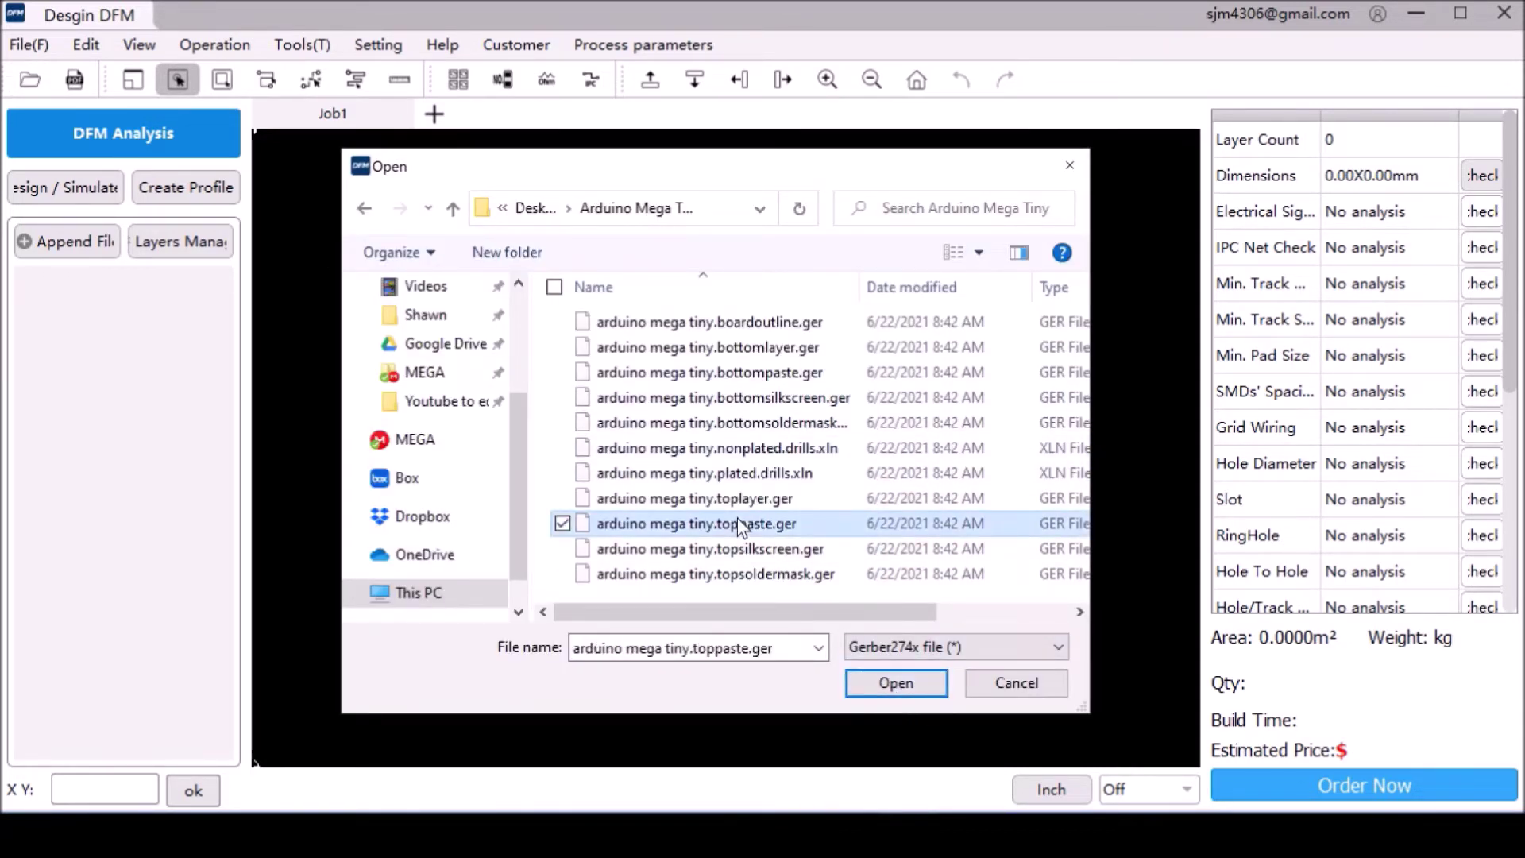
key("ctrl+a")
left_click(898, 691)
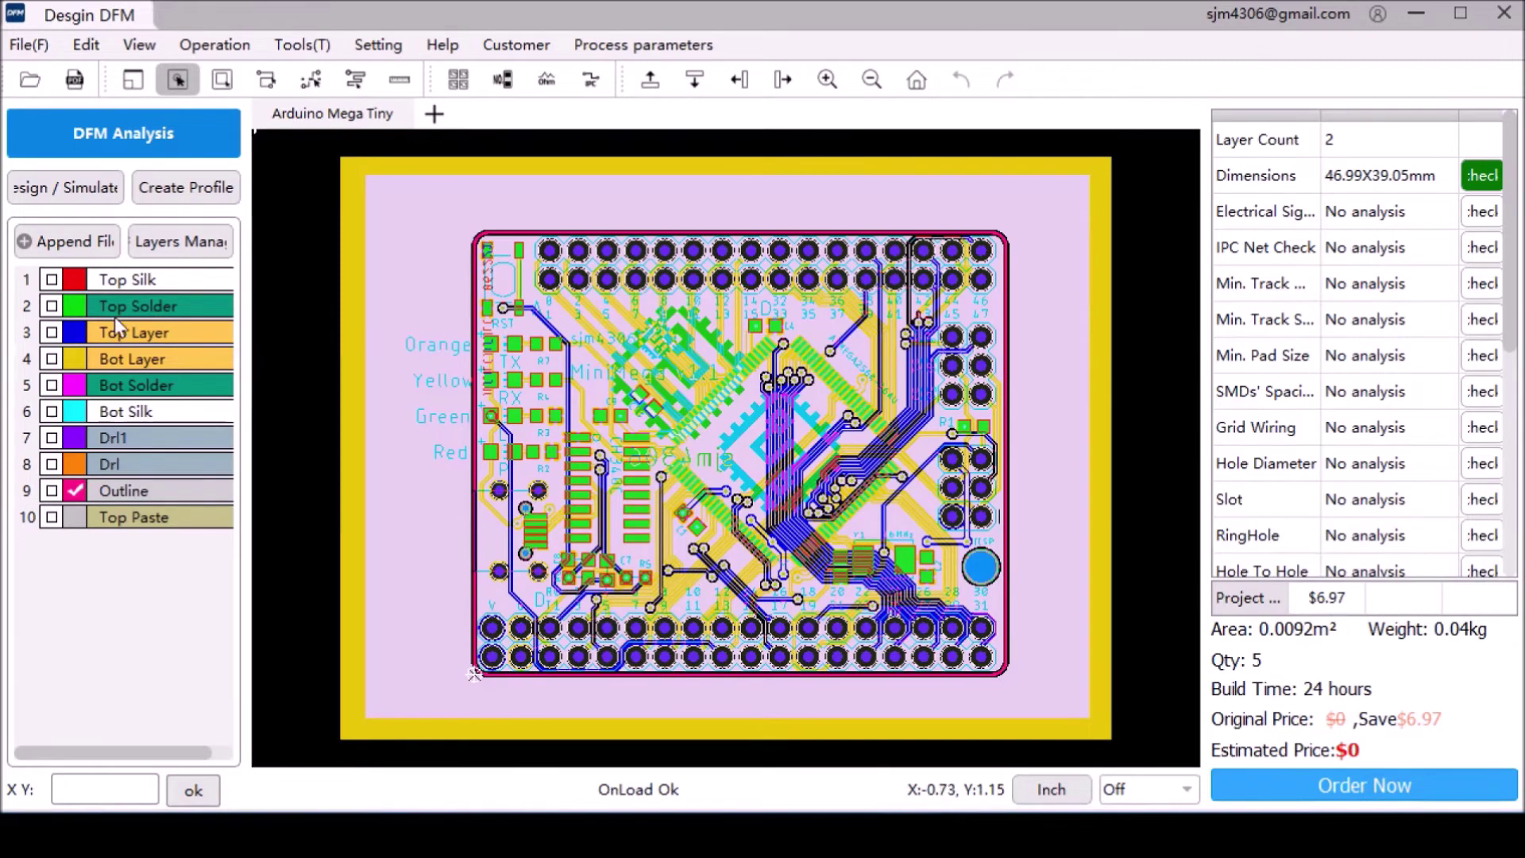
Inspect the layer stack by hiding and reshowing the top and bottom silk, solder and copper layers one by one
left_click(103, 304)
left_click(124, 281)
left_click(135, 332)
left_click(137, 359)
left_click(136, 385)
left_click(135, 411)
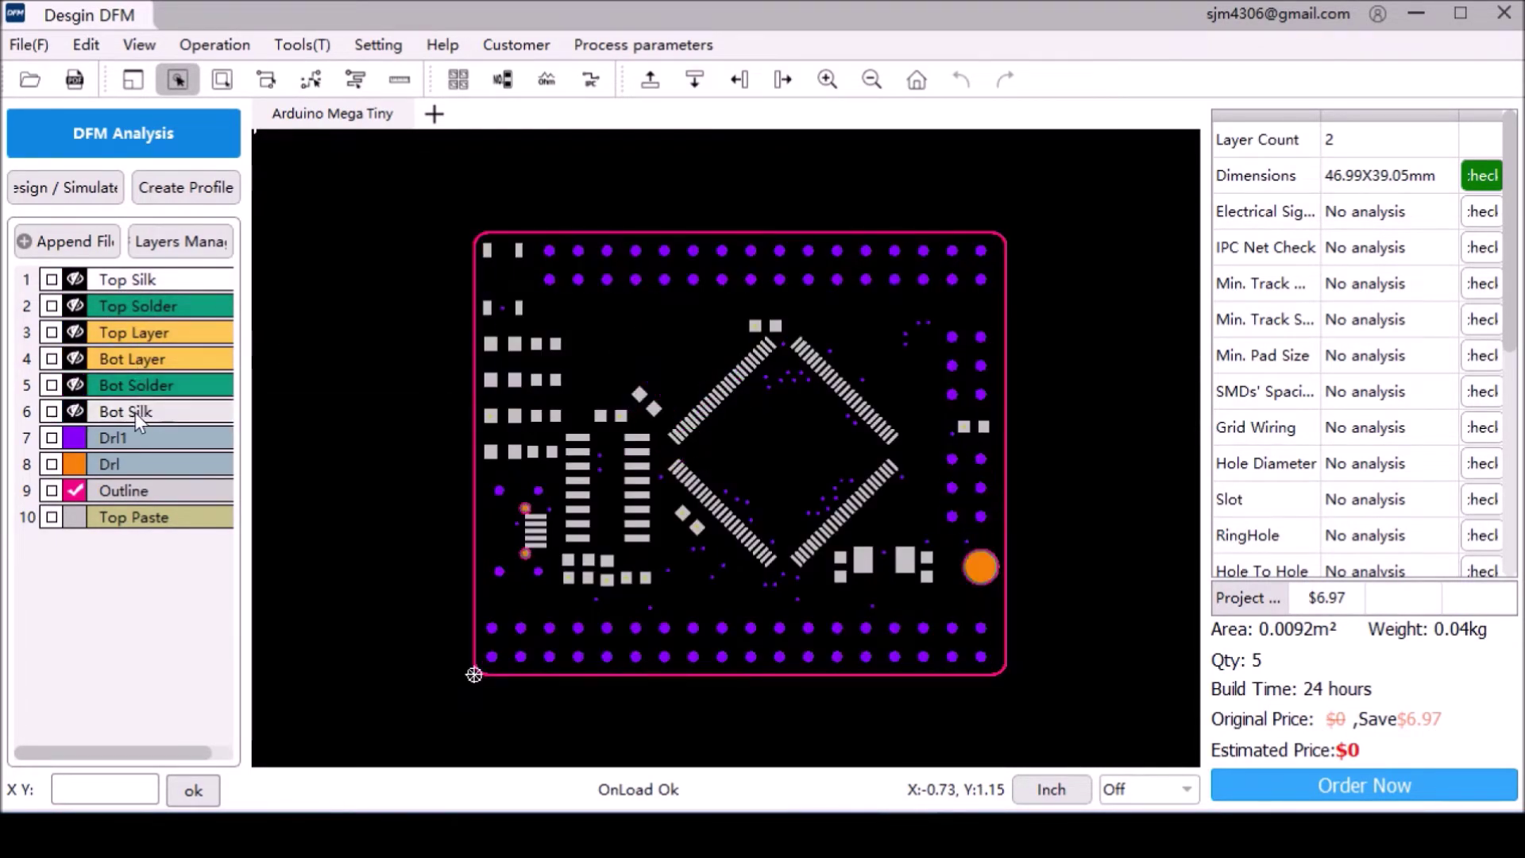
left_click(134, 412)
left_click(137, 385)
left_click(141, 359)
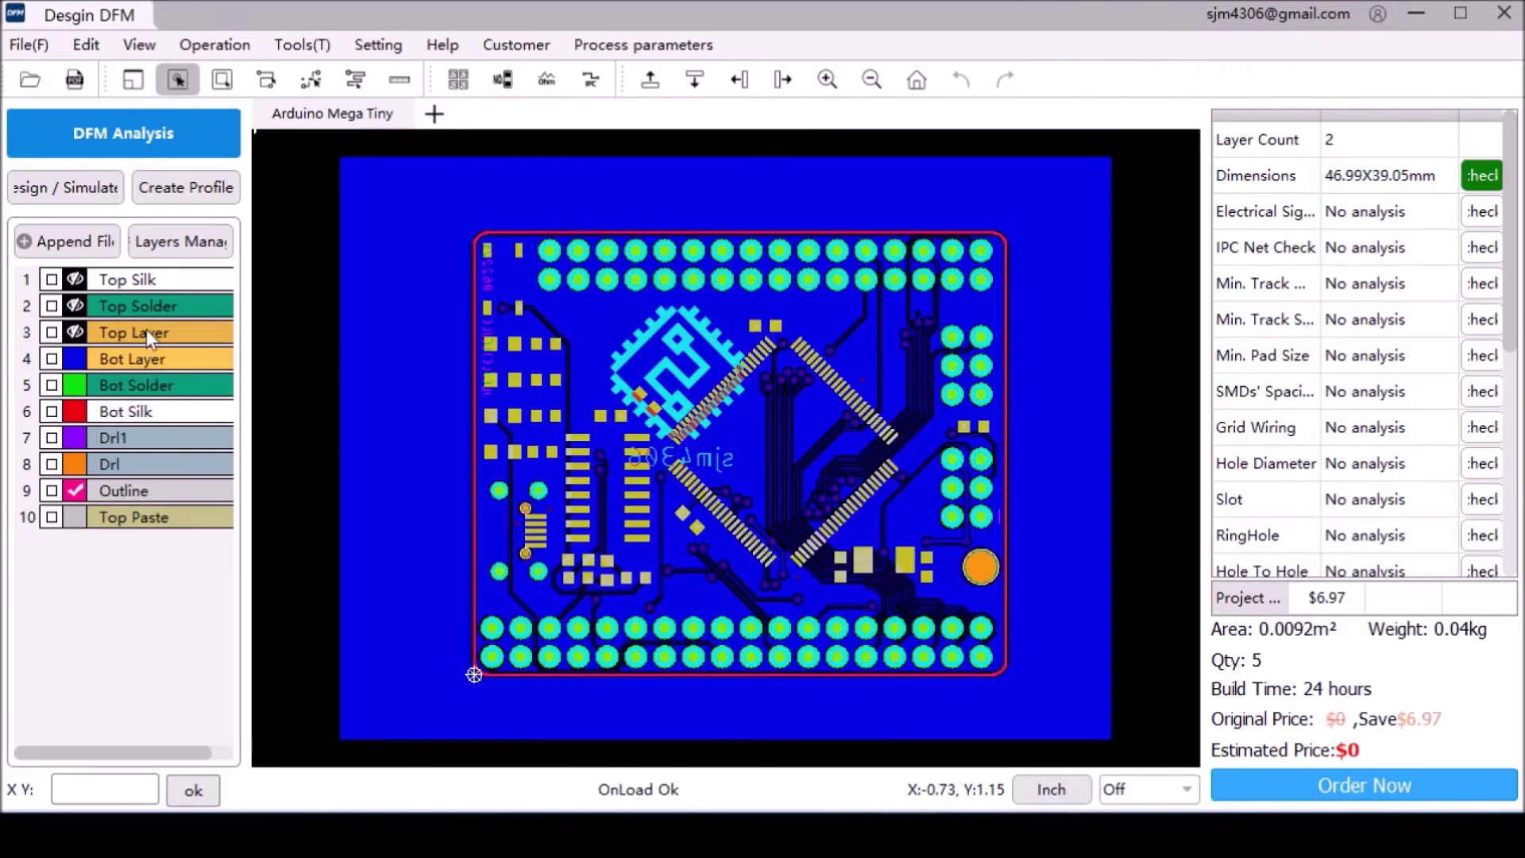
left_click(146, 329)
left_click(150, 306)
left_click(143, 279)
Display the board as a simulation image instead of the layer drawing
left_click(139, 44)
mouse_move(238, 128)
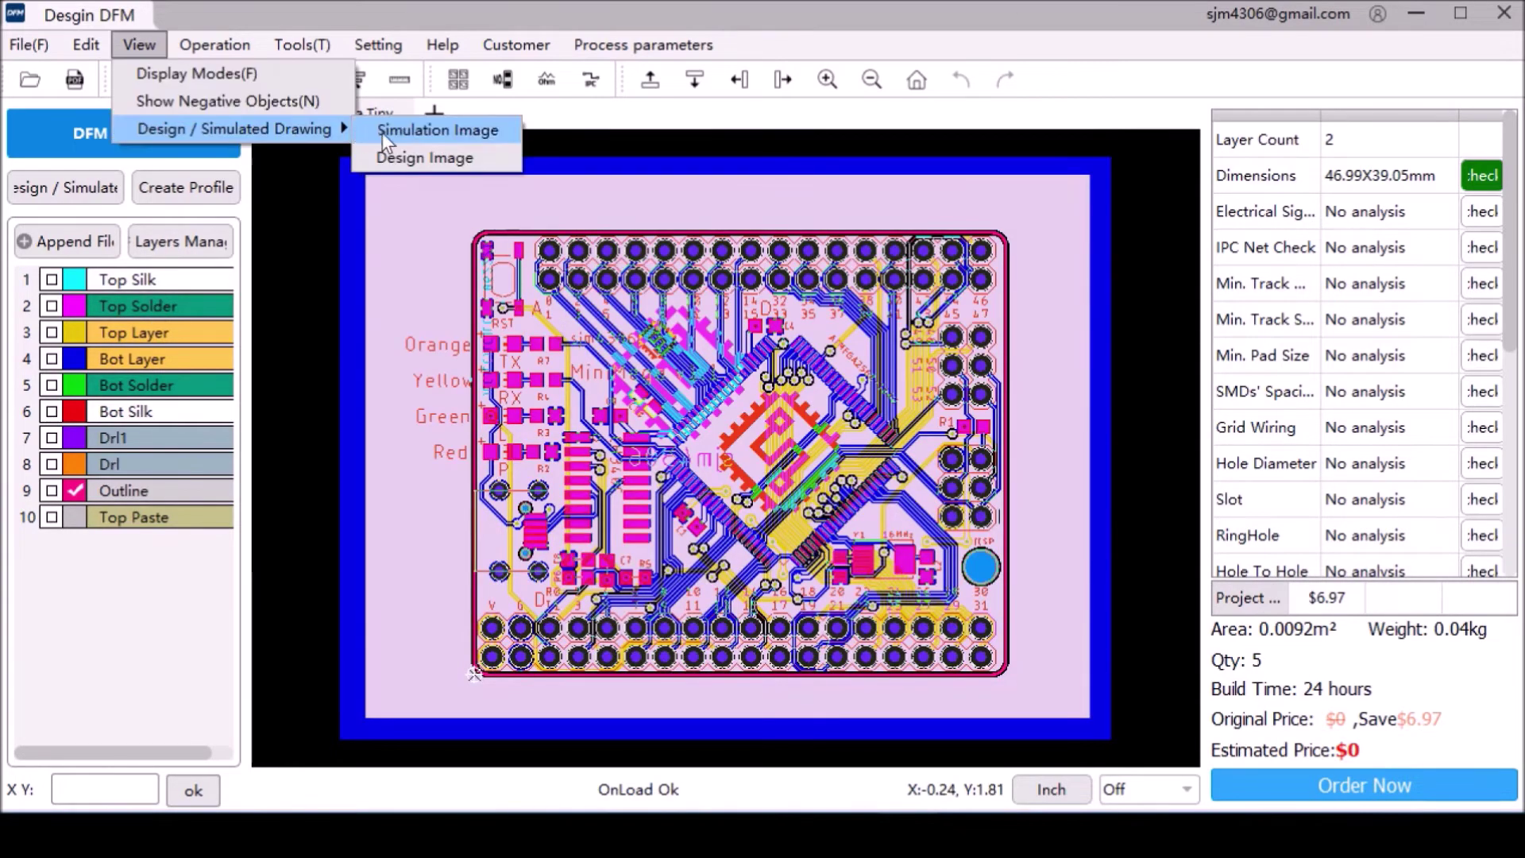
left_click(429, 131)
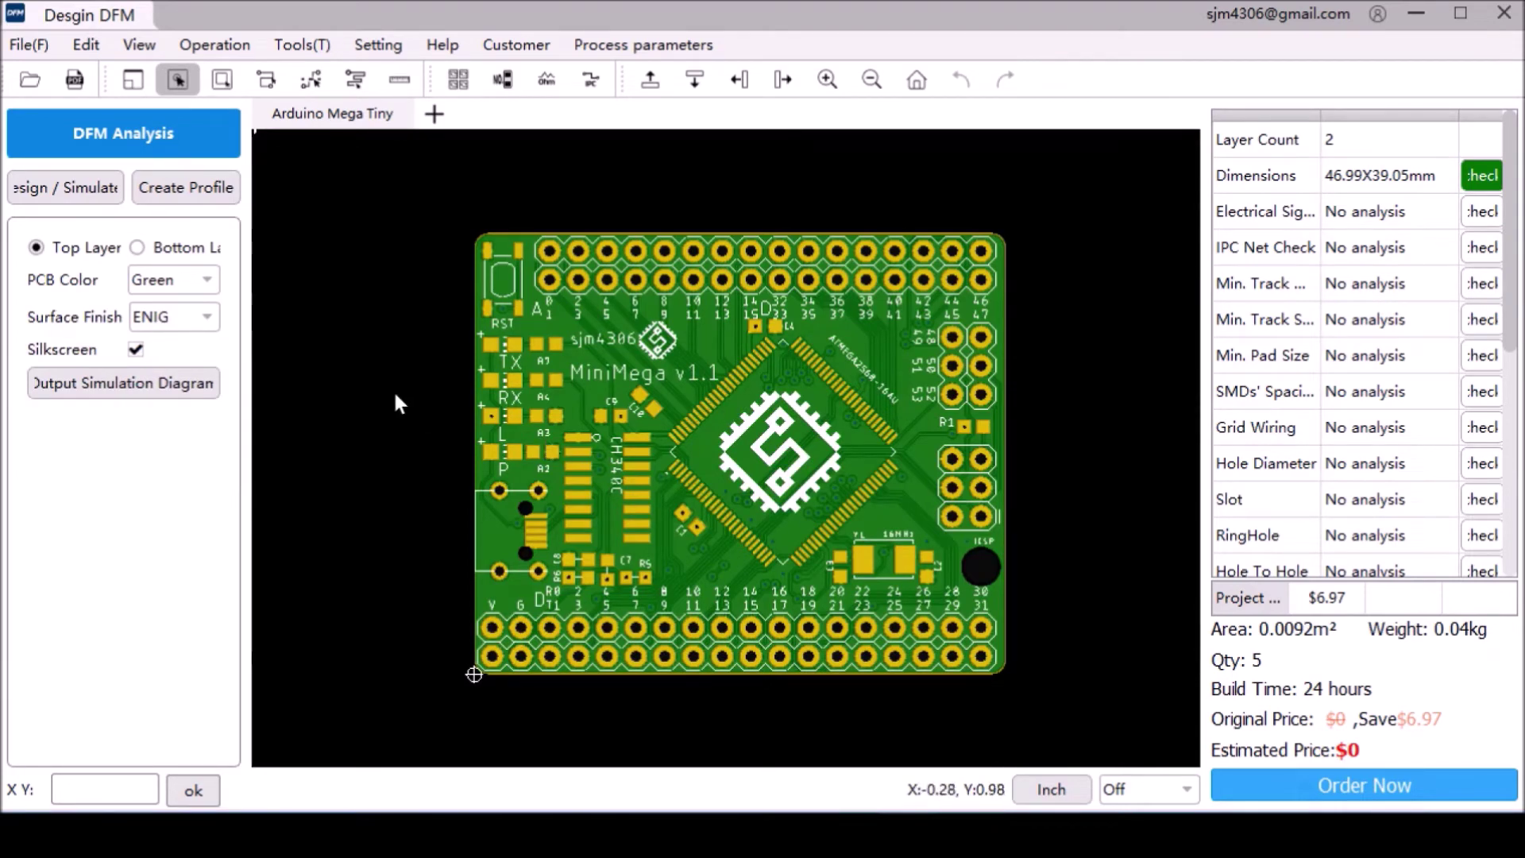
Review the analysis limits for track width, track space and pad size in the configuration settings, and close them
left_click(442, 44)
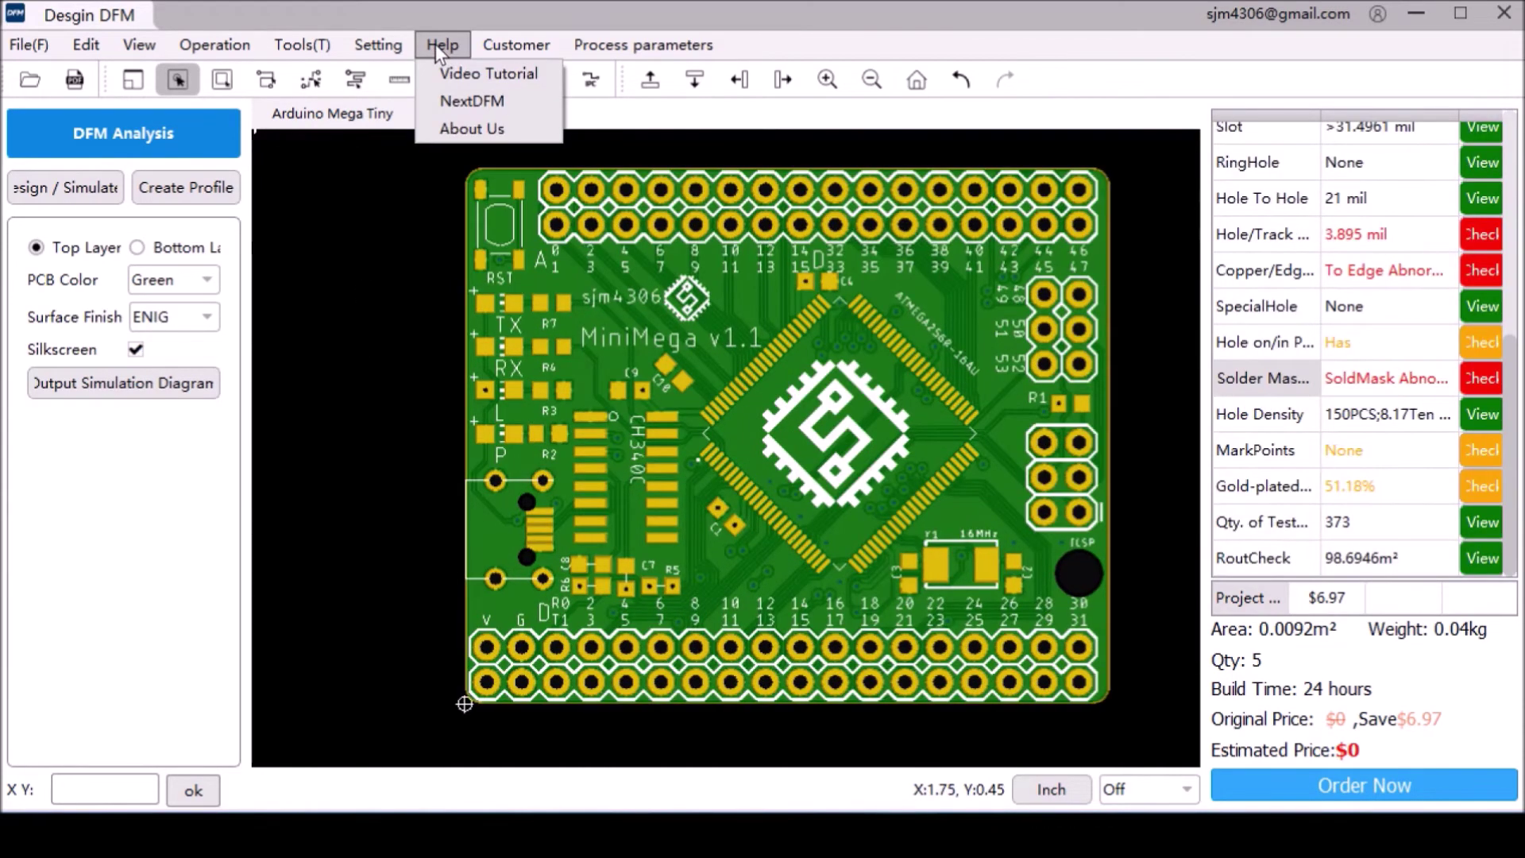
left_click(436, 45)
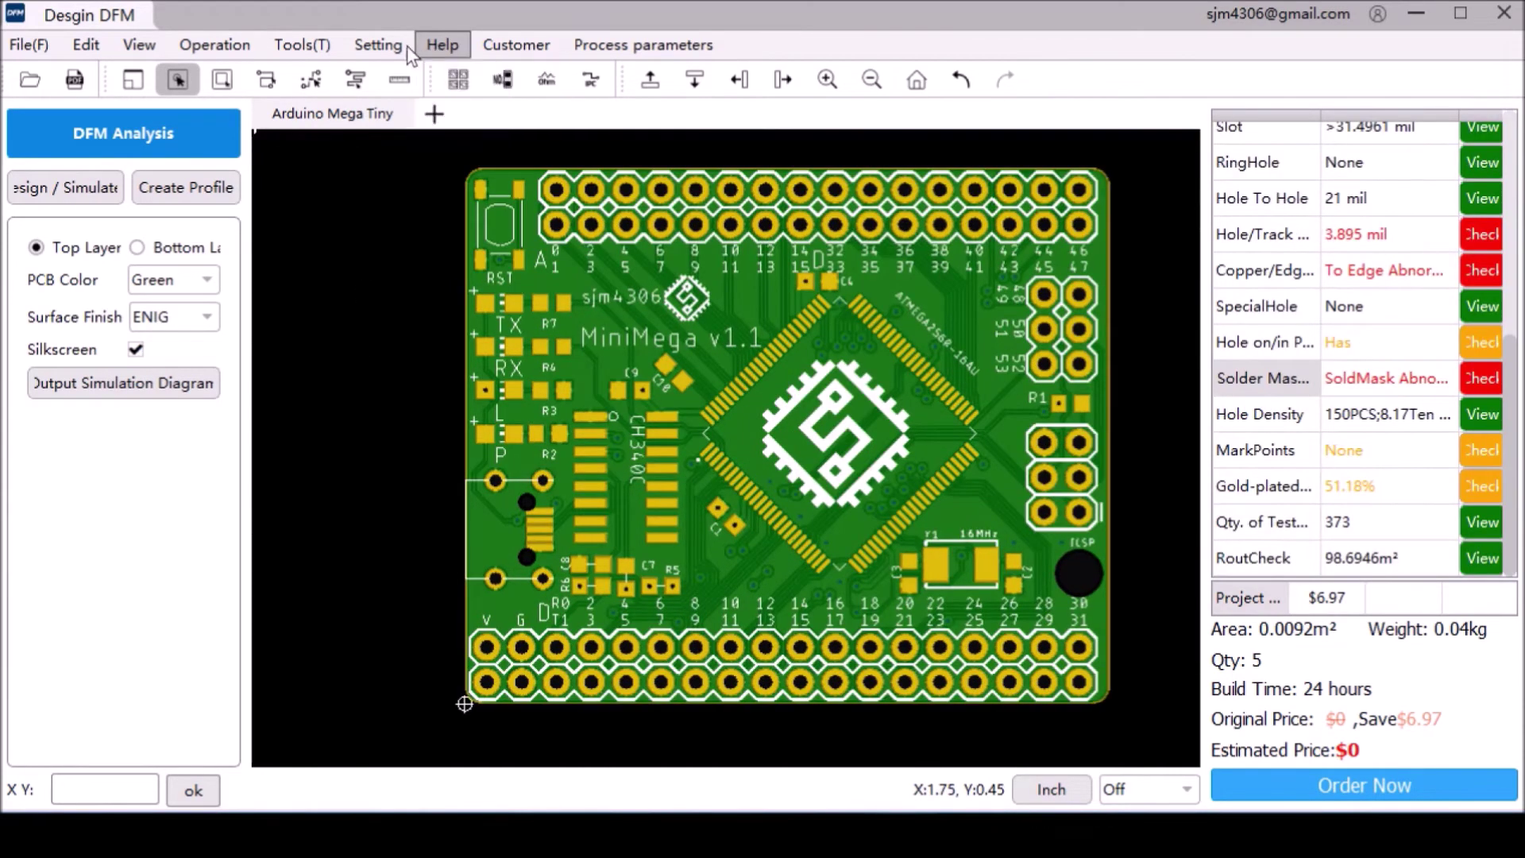
left_click(377, 45)
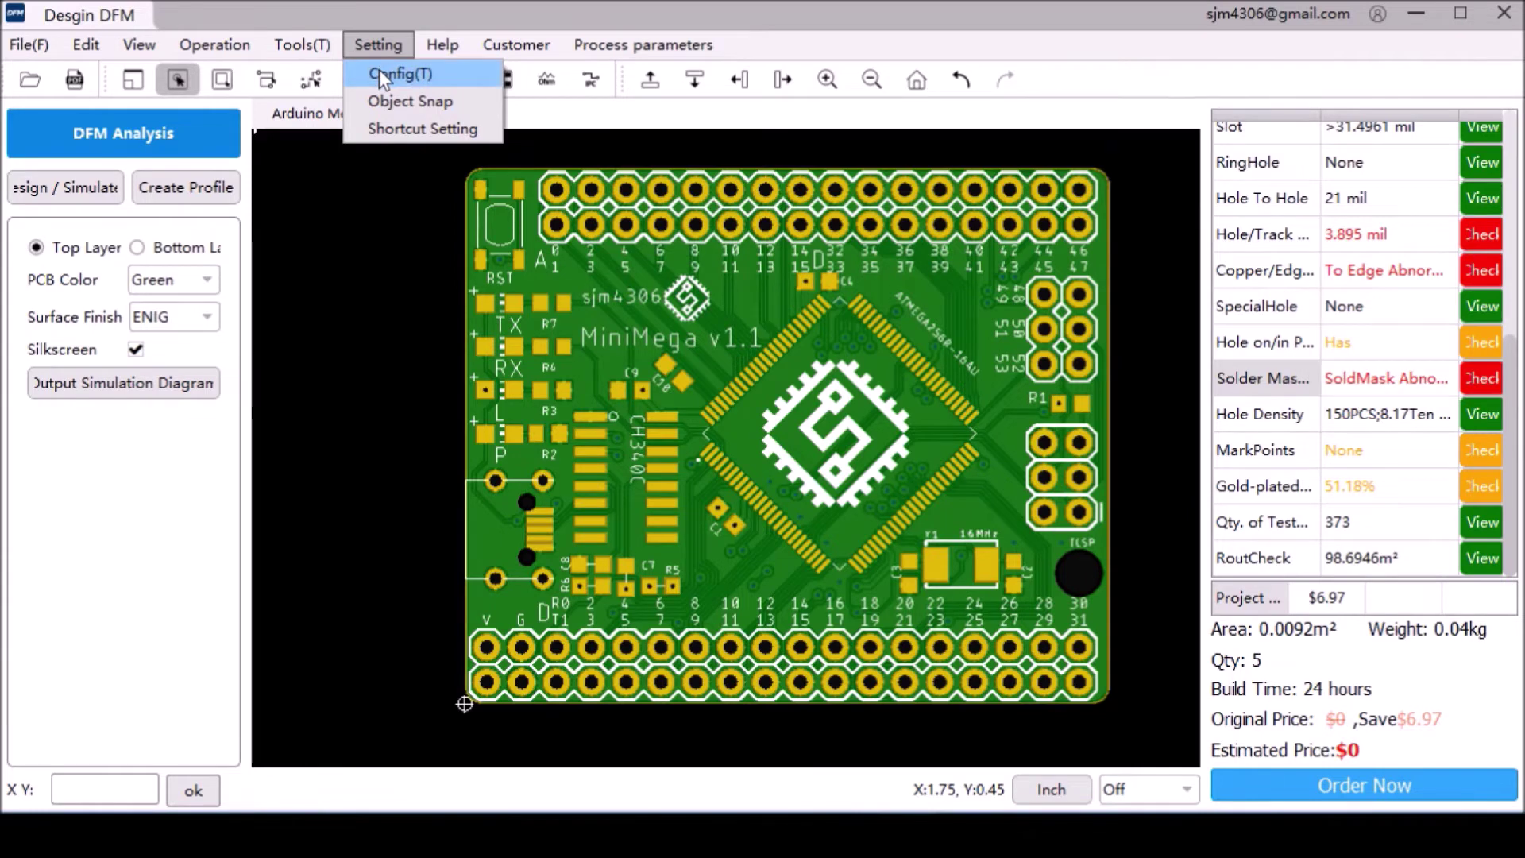
left_click(379, 72)
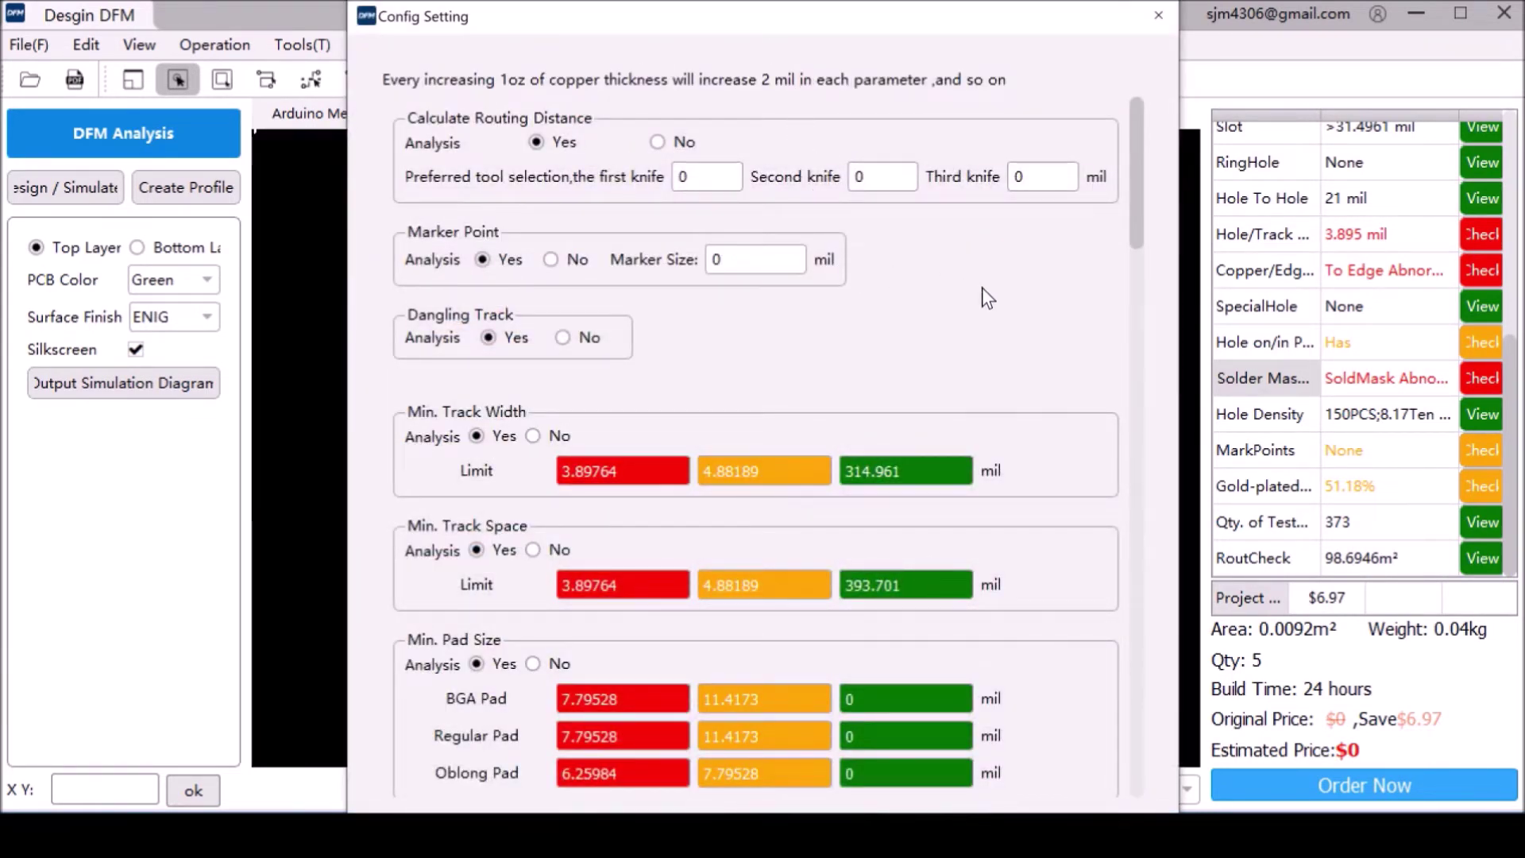
scroll(982, 287, "down", 1)
scroll(982, 288, "down", 7)
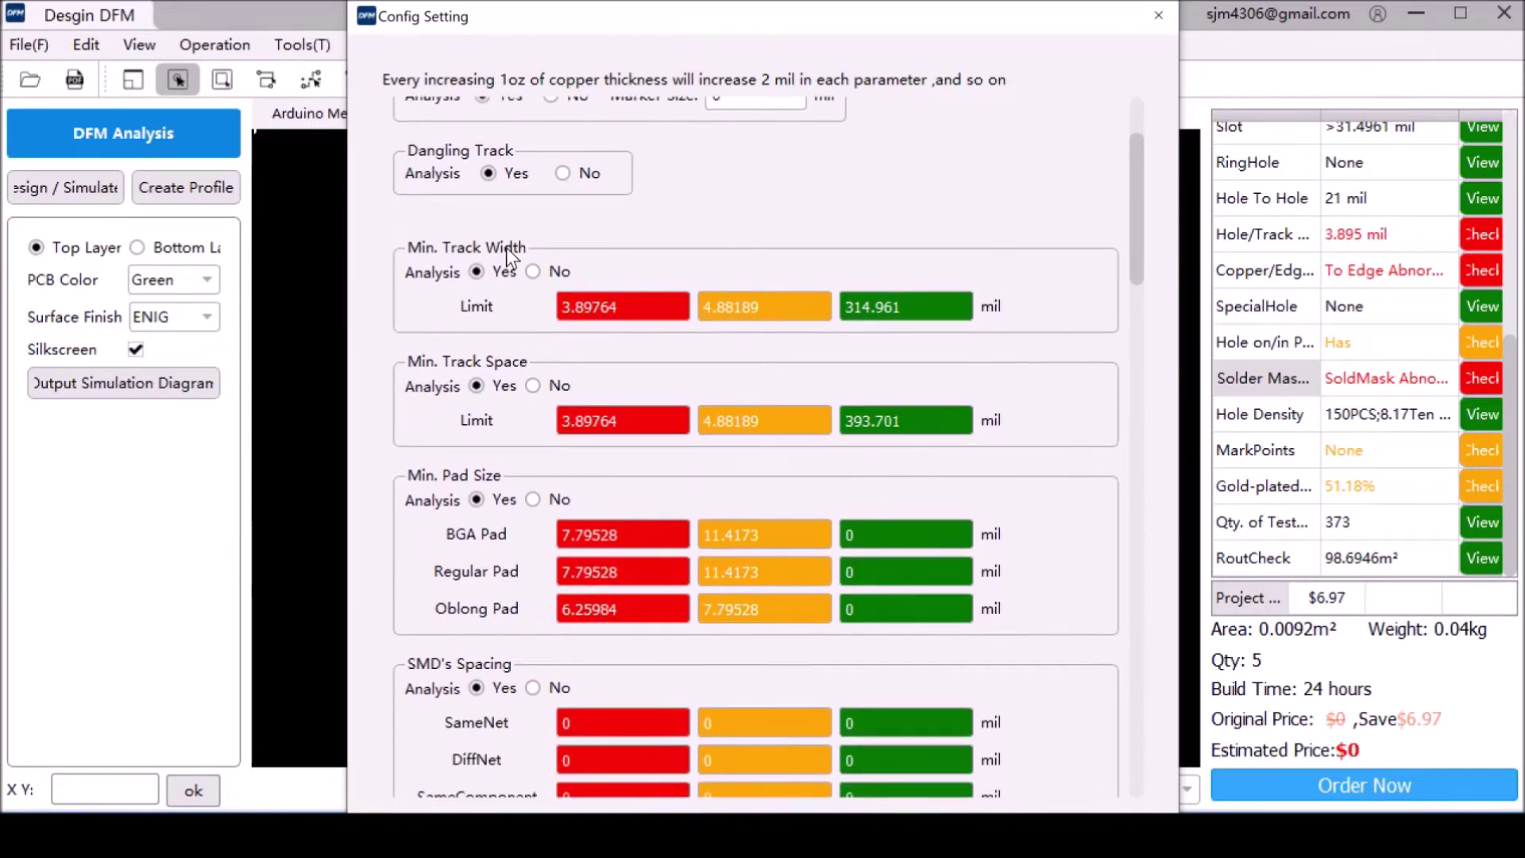
key("Escape")
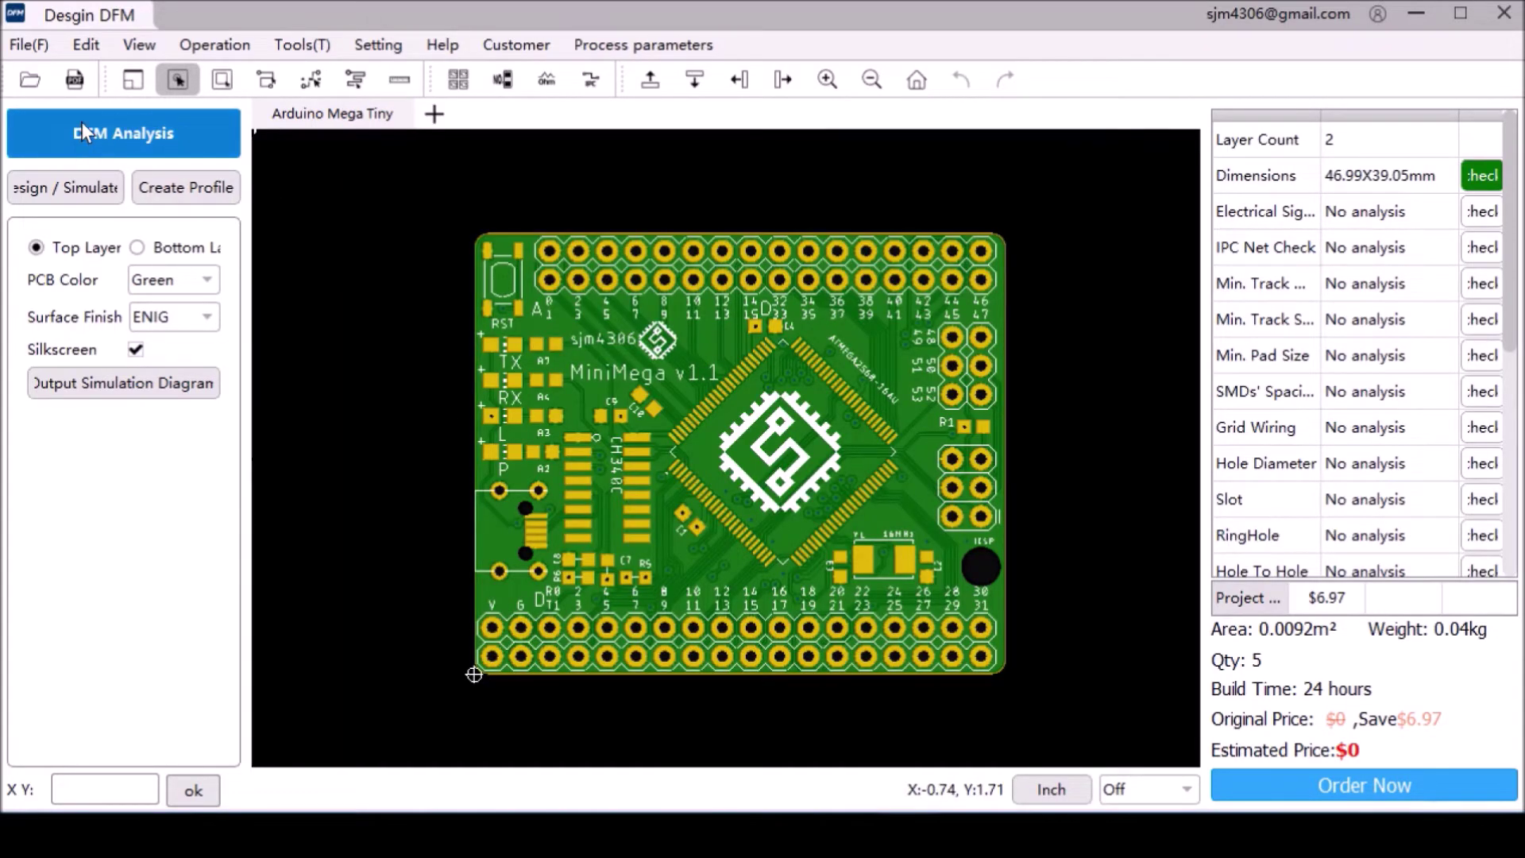
Run the DFM analysis on the board and look through all categories of the manufacturability results
left_click(188, 135)
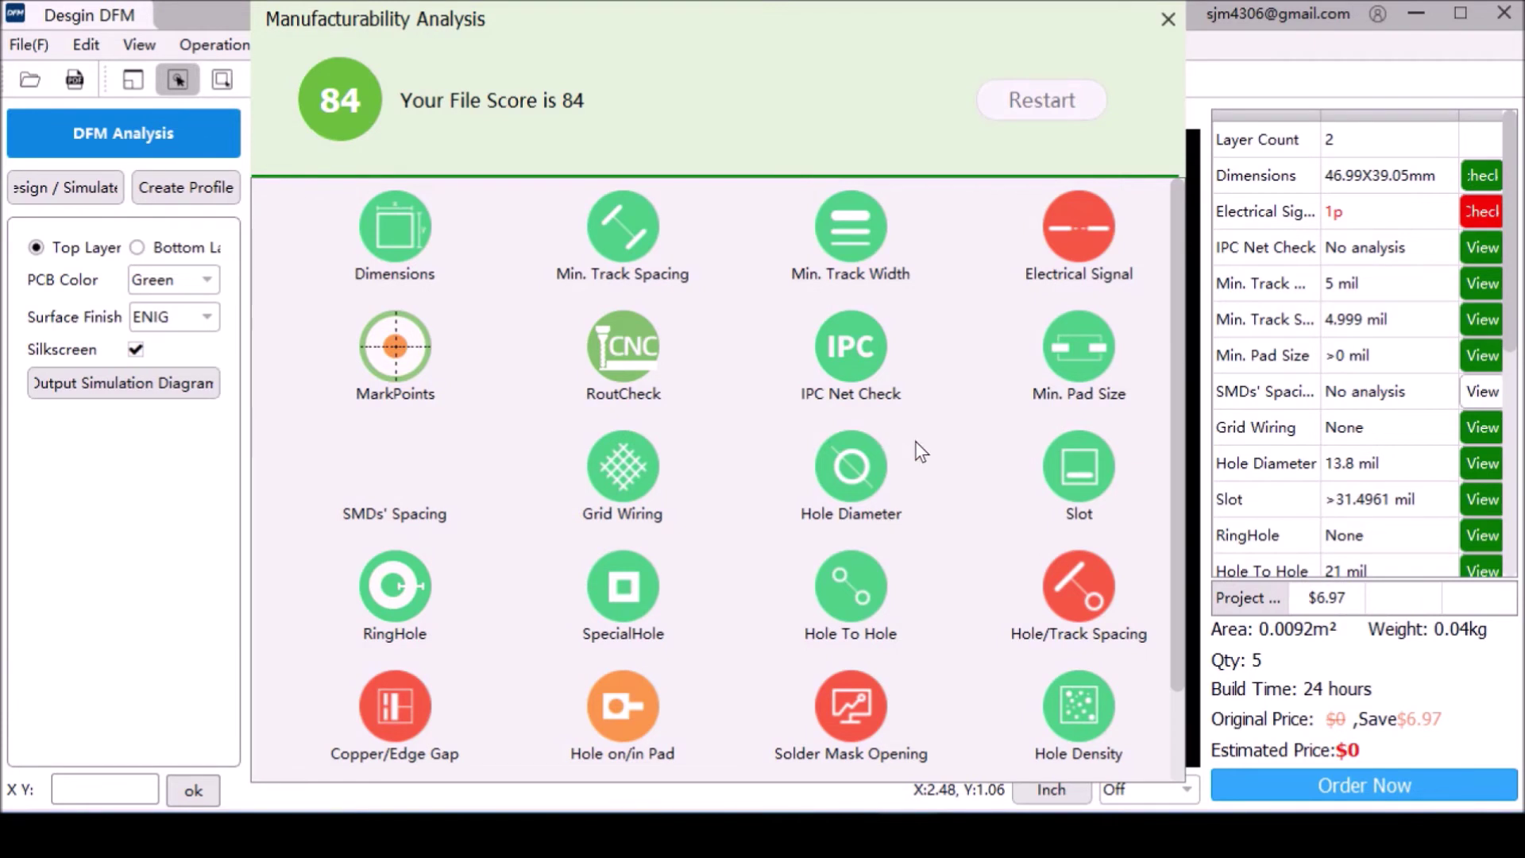
scroll(915, 441, "down", 3)
scroll(915, 440, "up", 3)
scroll(995, 411, "down", 1)
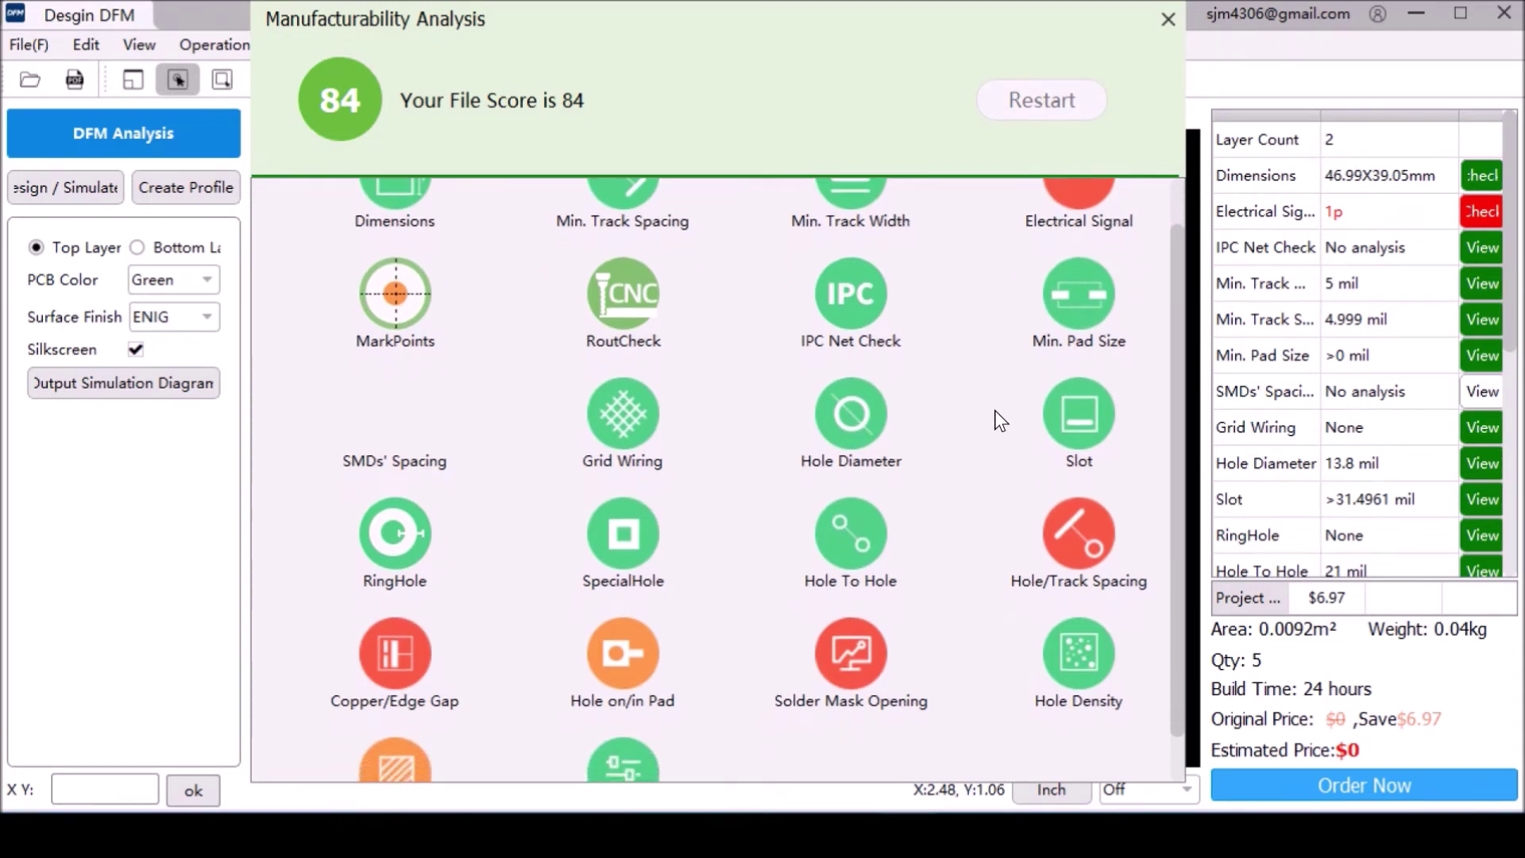
scroll(994, 410, "down", 3)
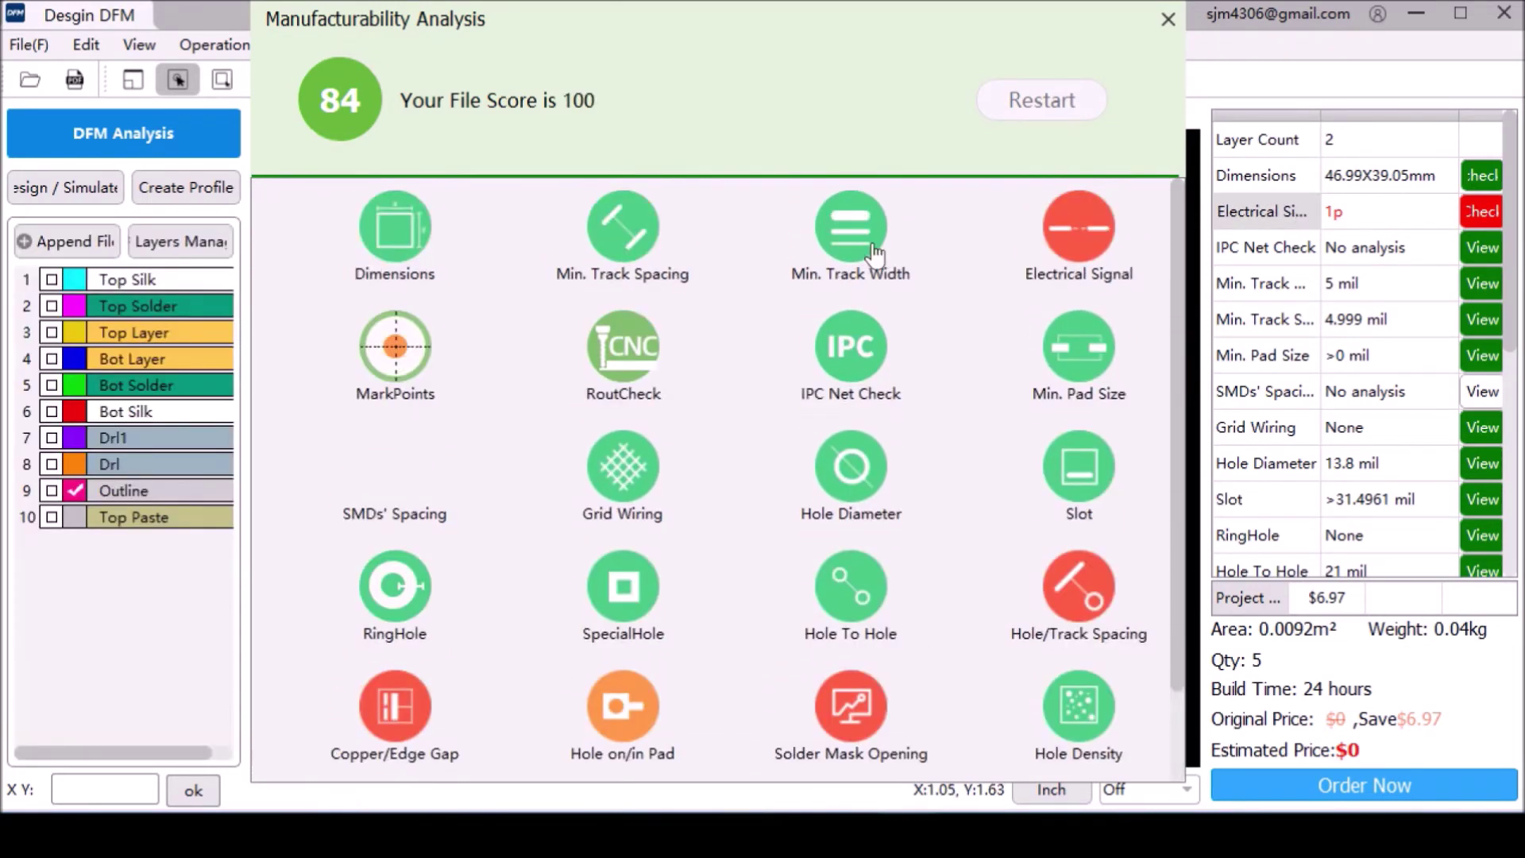
Open the Electrical Signal result and locate the Bot Layer breakage line on the board
left_click(1076, 238)
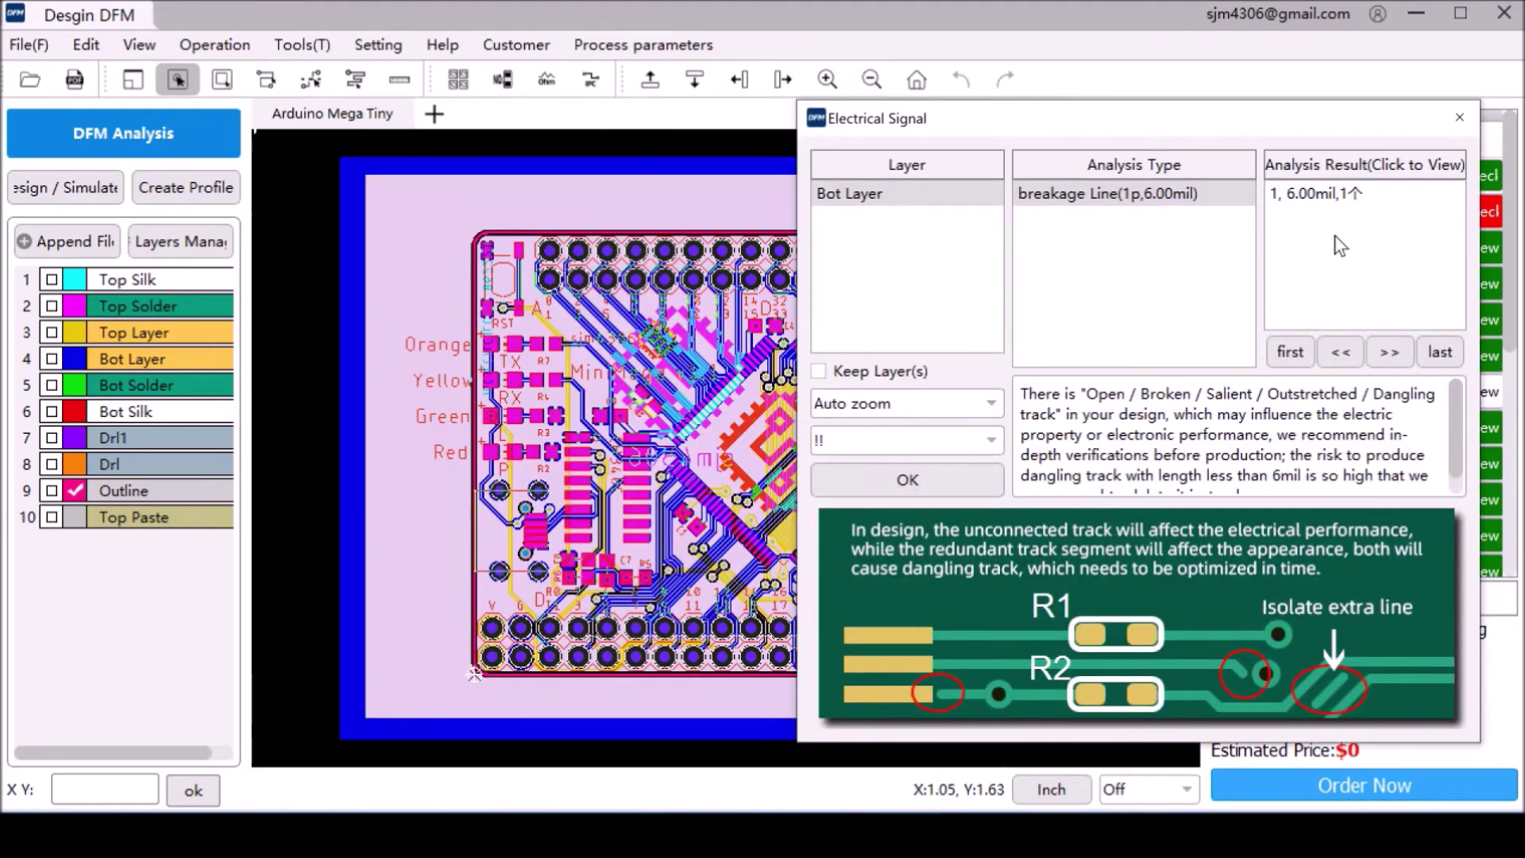
left_click(1316, 193)
left_click(729, 427)
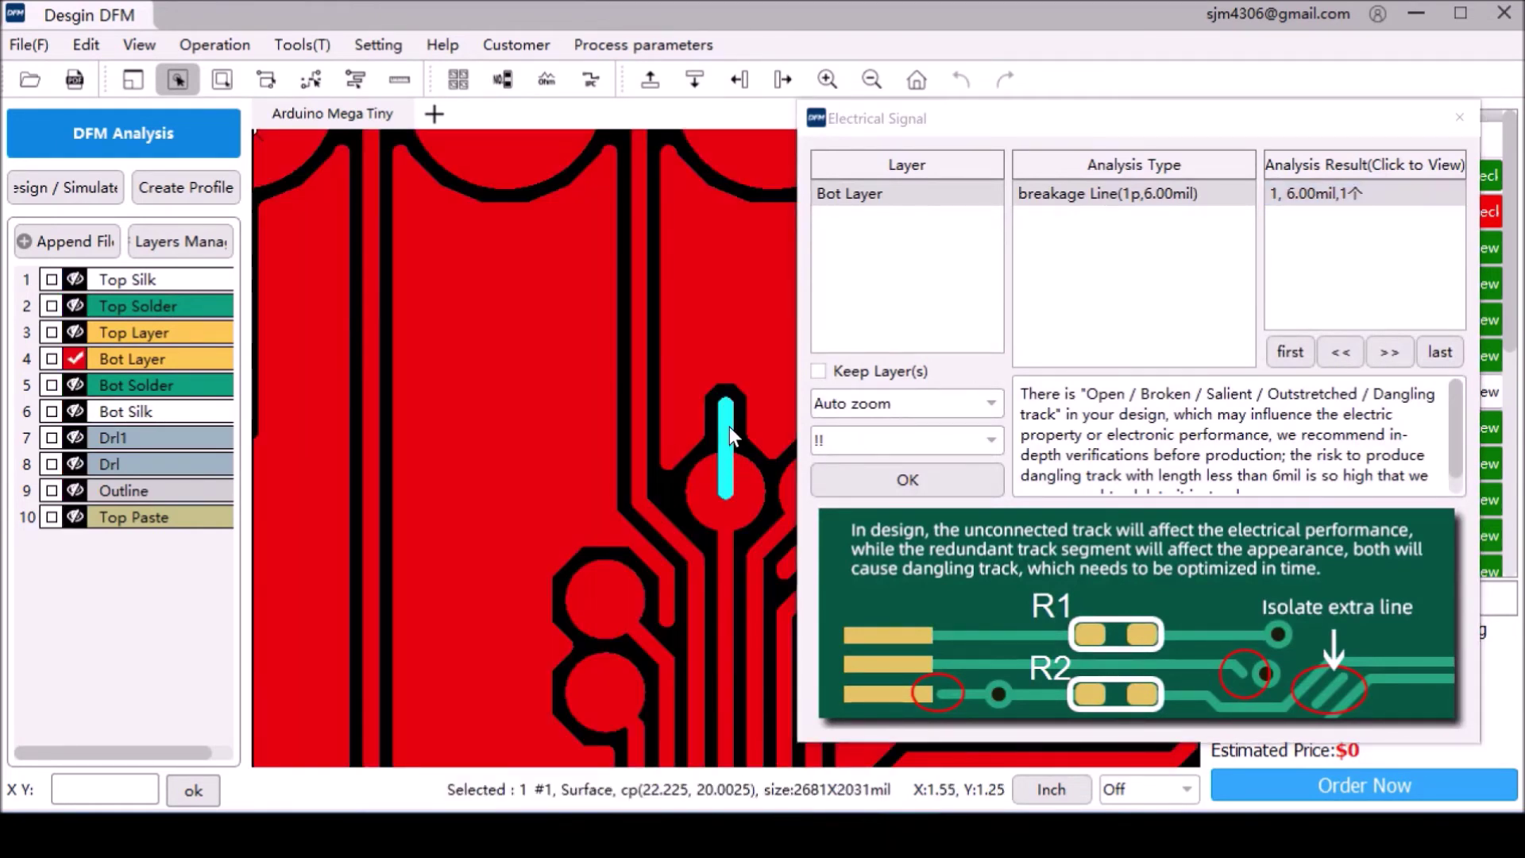
Delete the dangling breakage track above the round pad on the Bot Layer, and close the Electrical Signal result
left_click(722, 442)
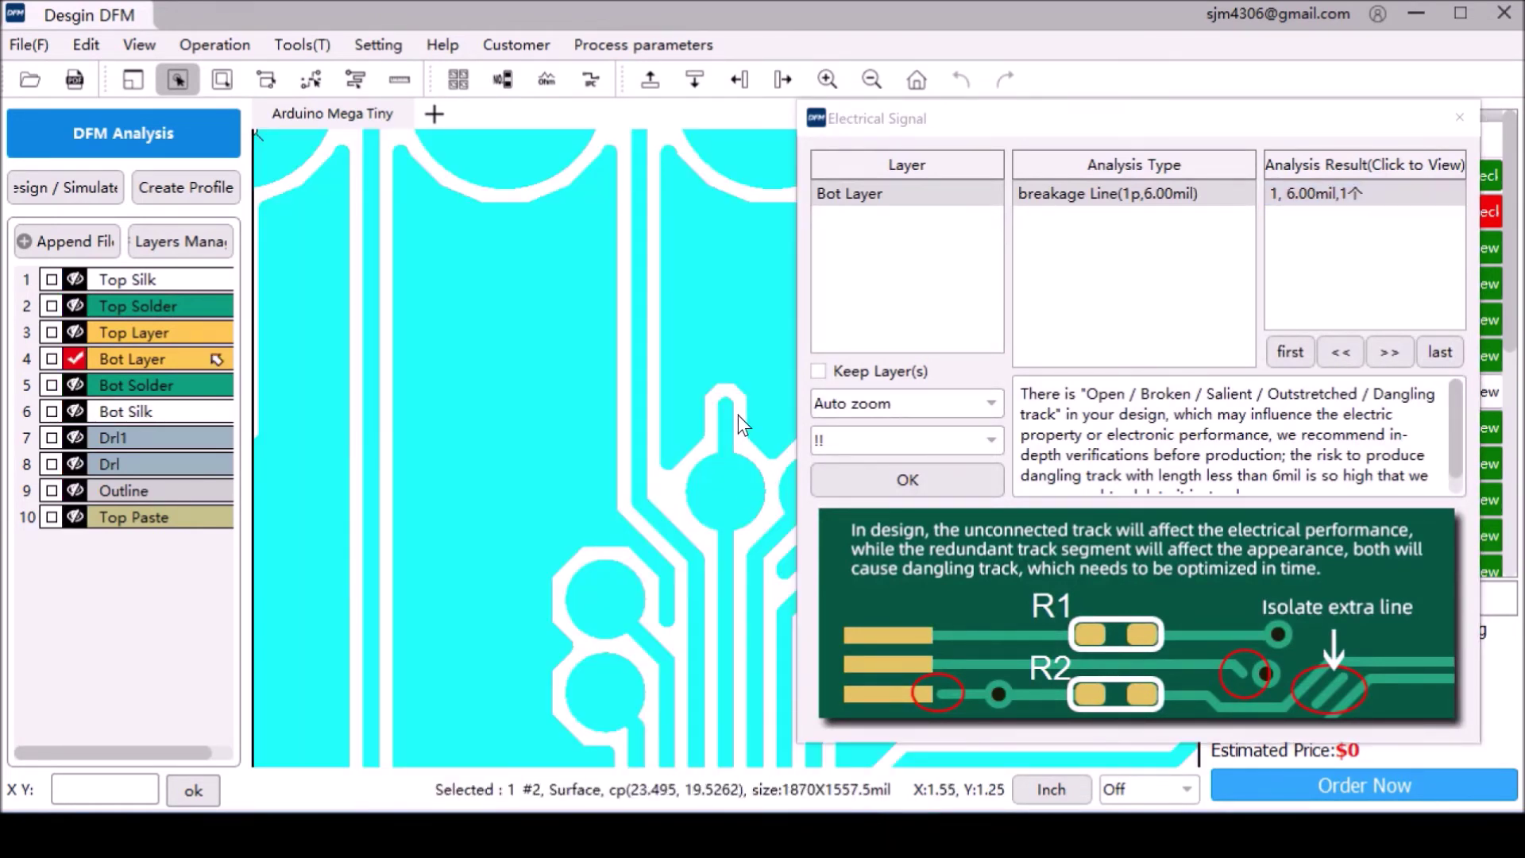
left_click(737, 414)
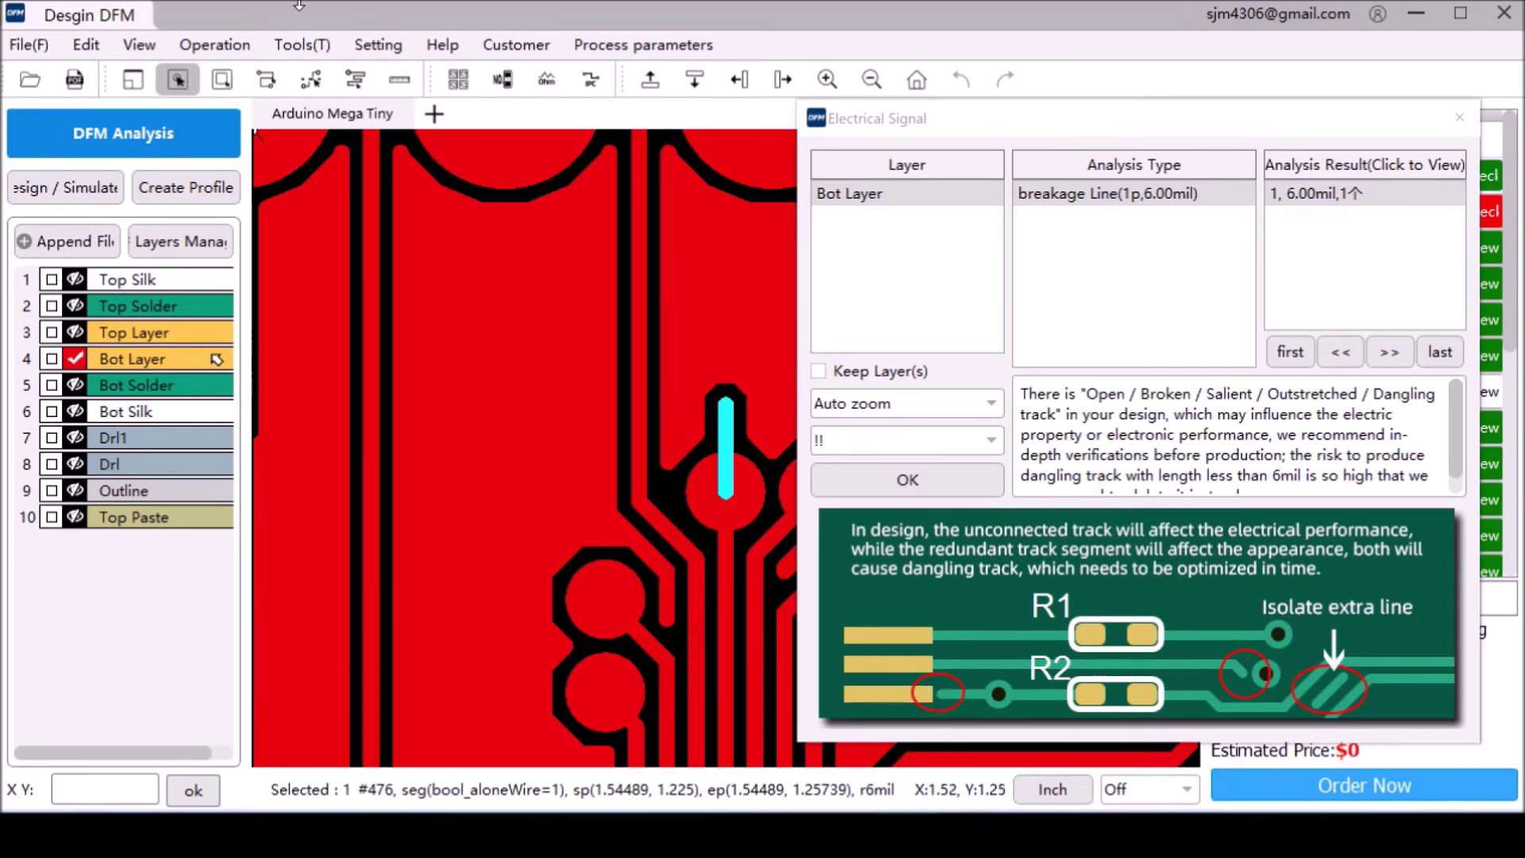
left_click(84, 44)
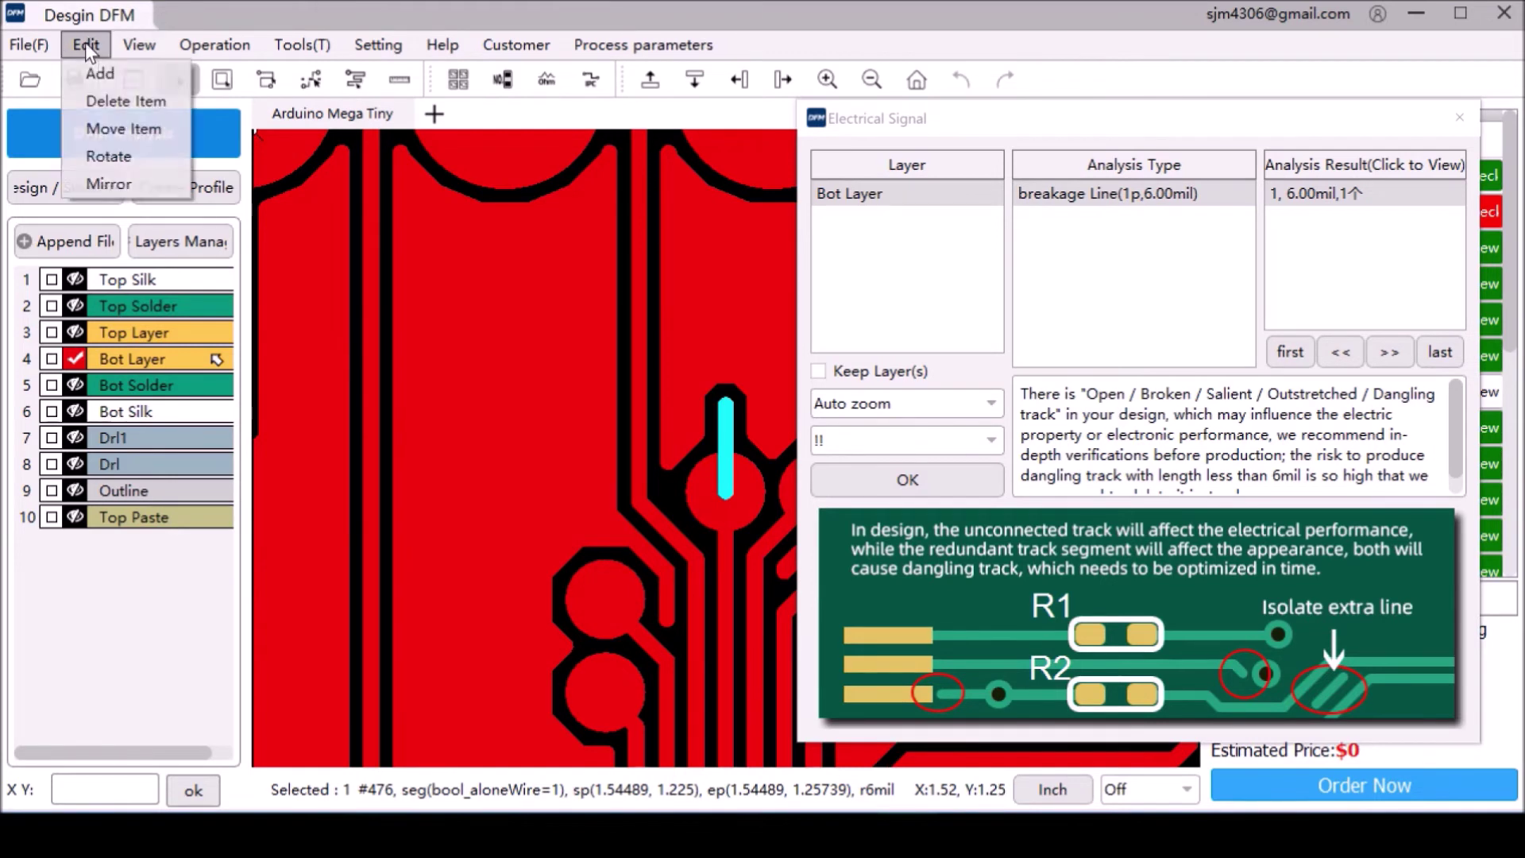
left_click(112, 100)
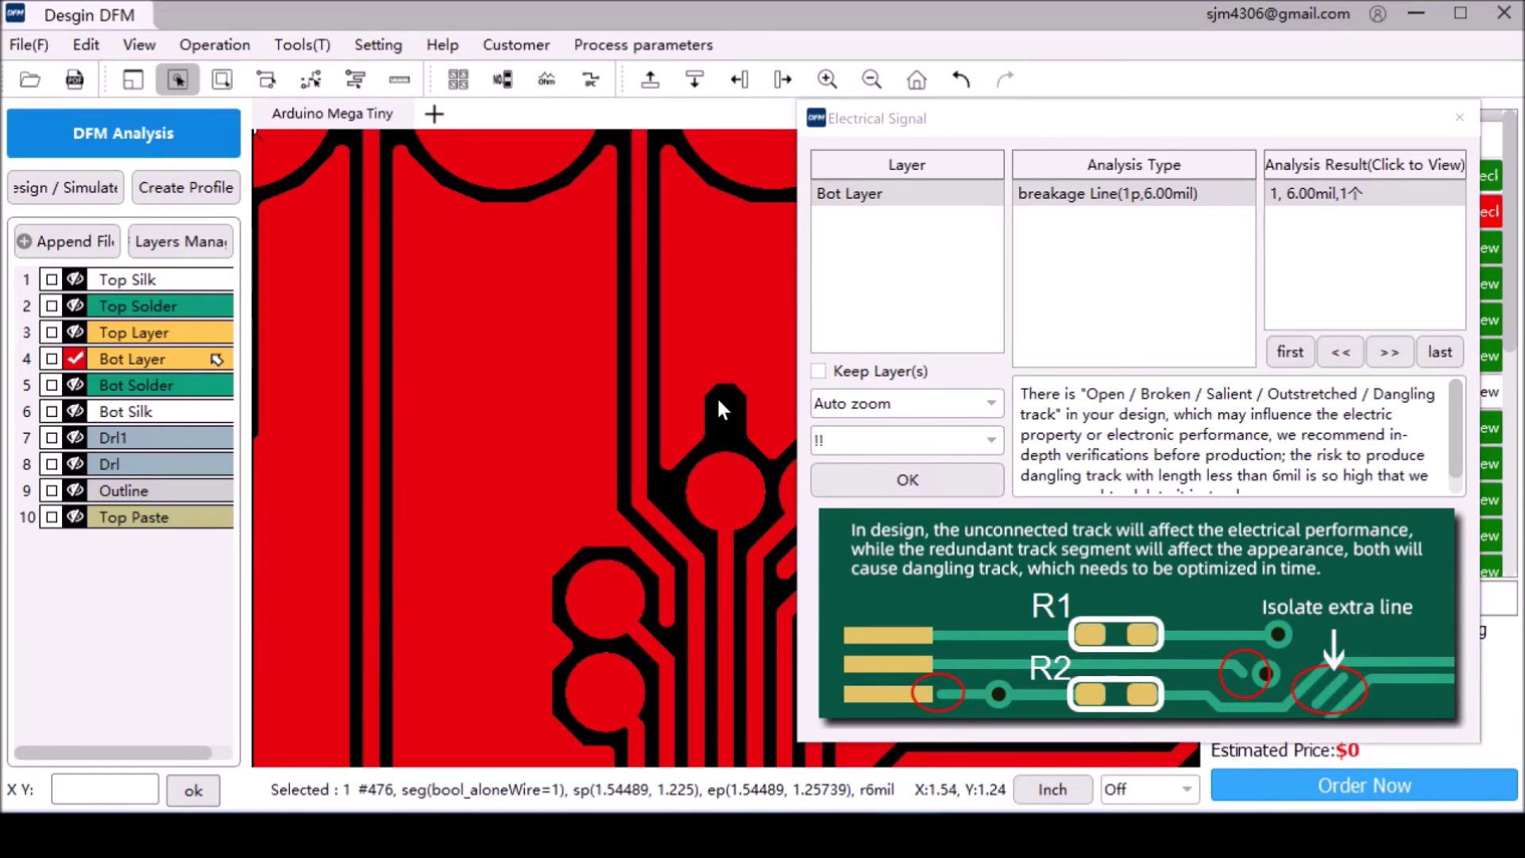
left_click(942, 478)
Open the Hole/Track Spacing result, locate both DIP Via to Track on Outer Layer violations on the board, and close it
scroll(968, 382, "down", 2)
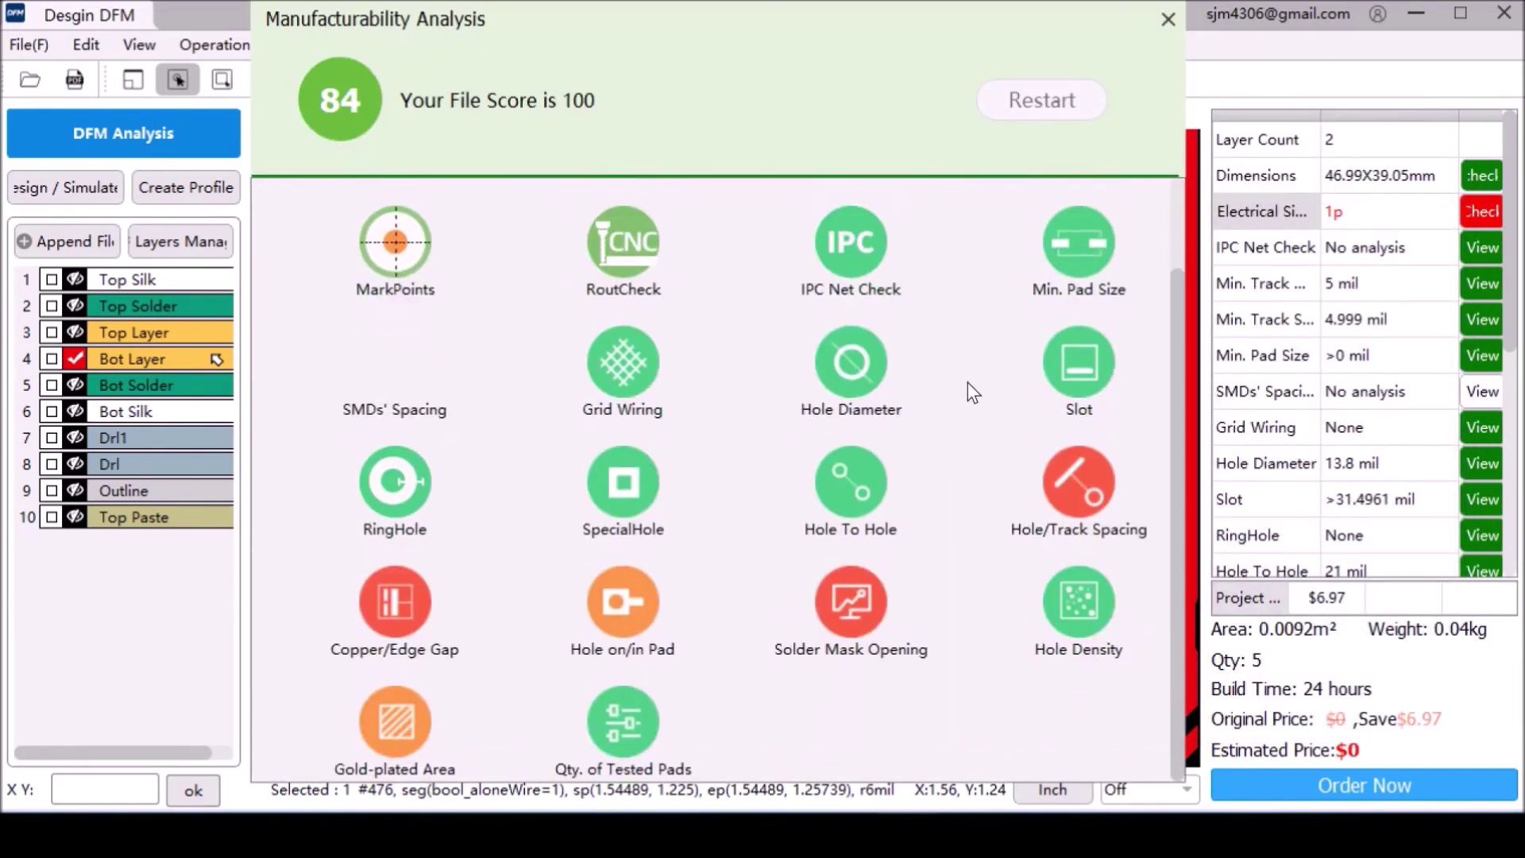
left_click(1098, 509)
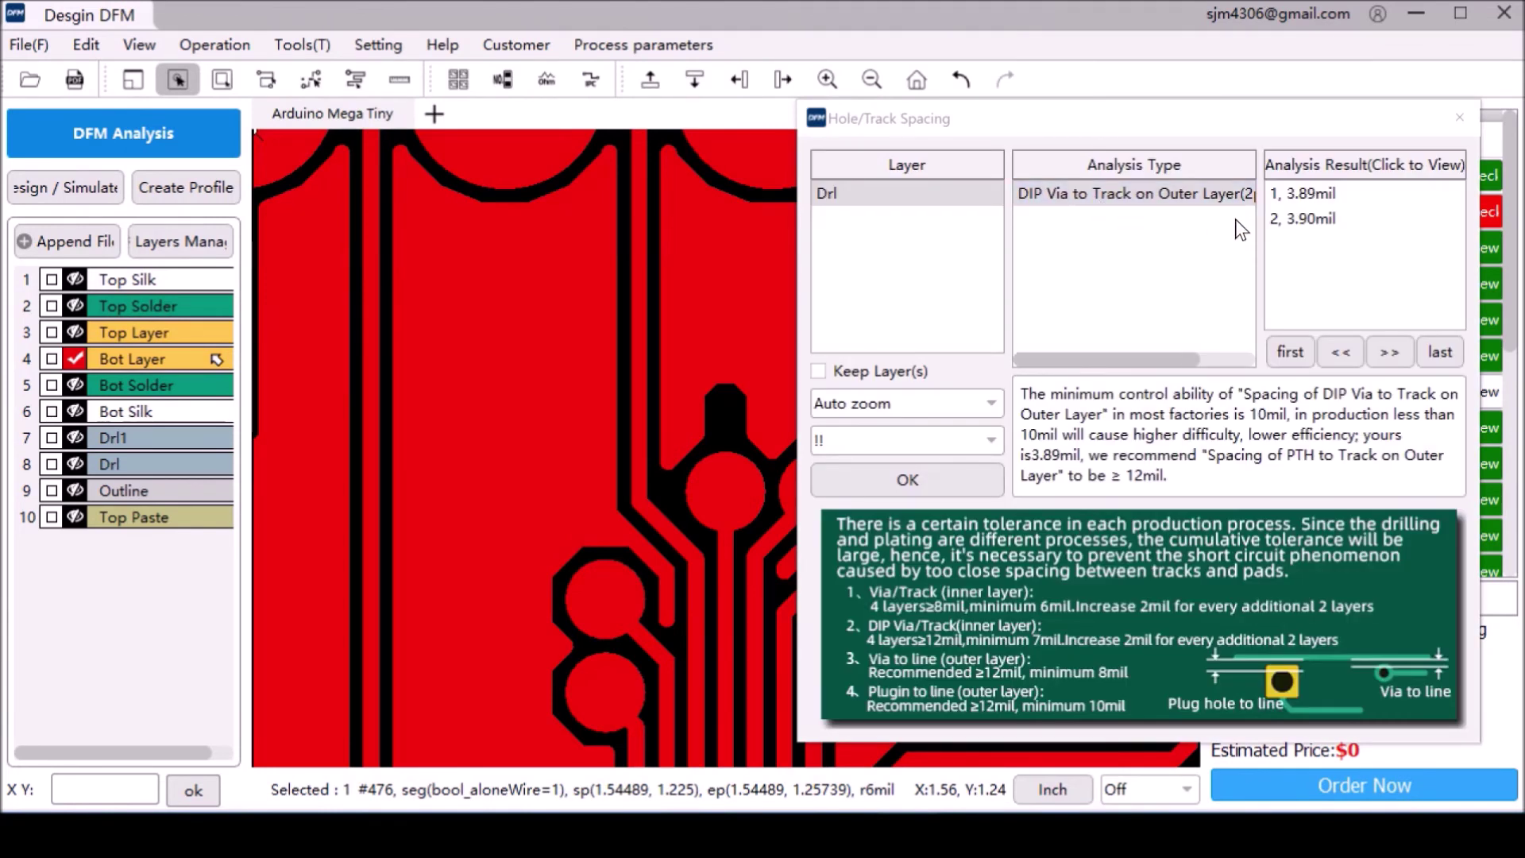
left_click(1308, 195)
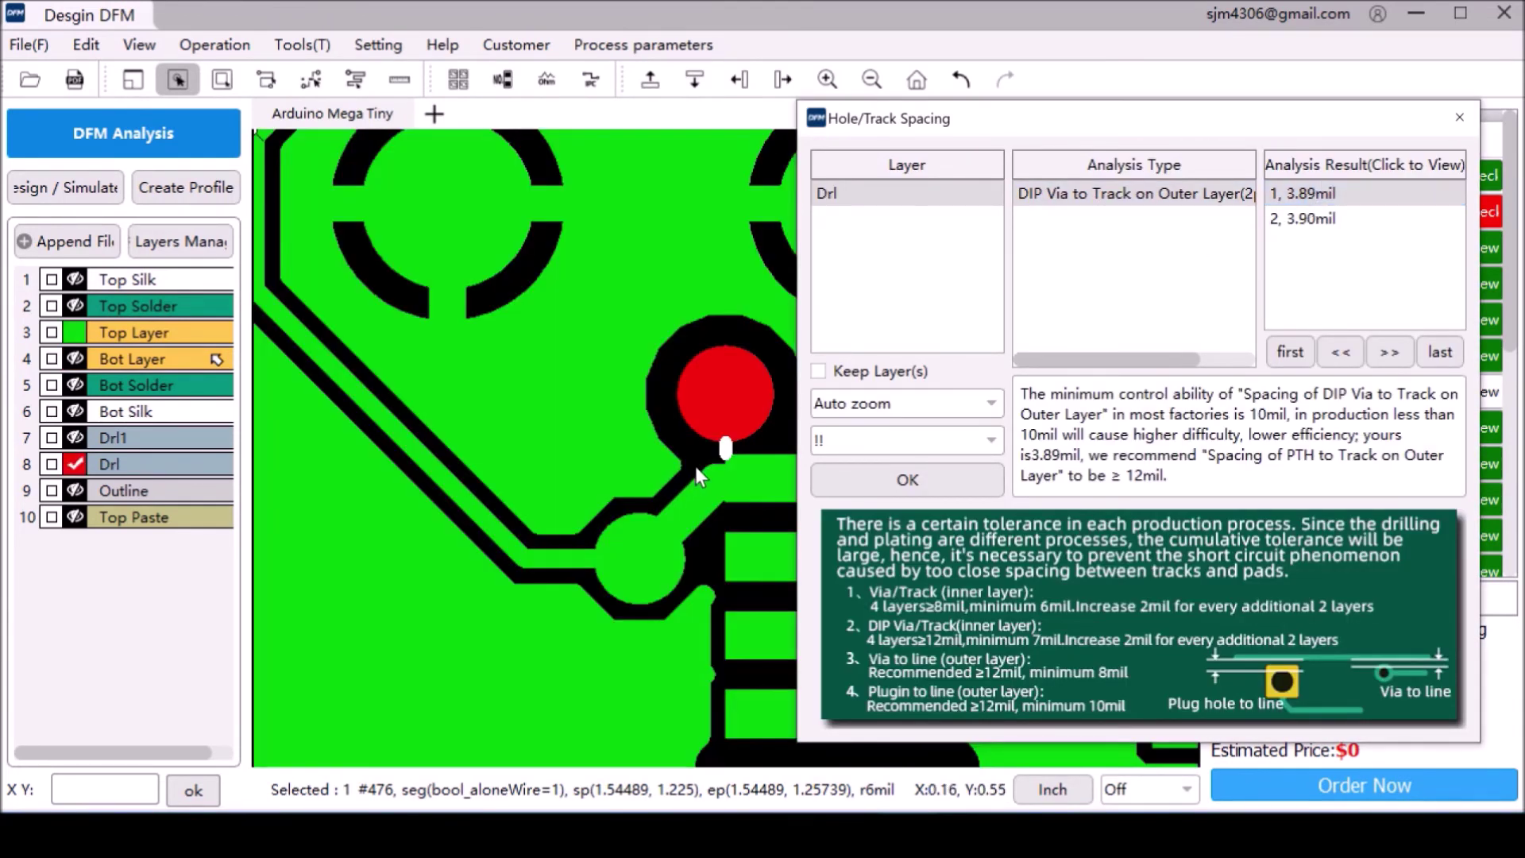
left_click(1368, 220)
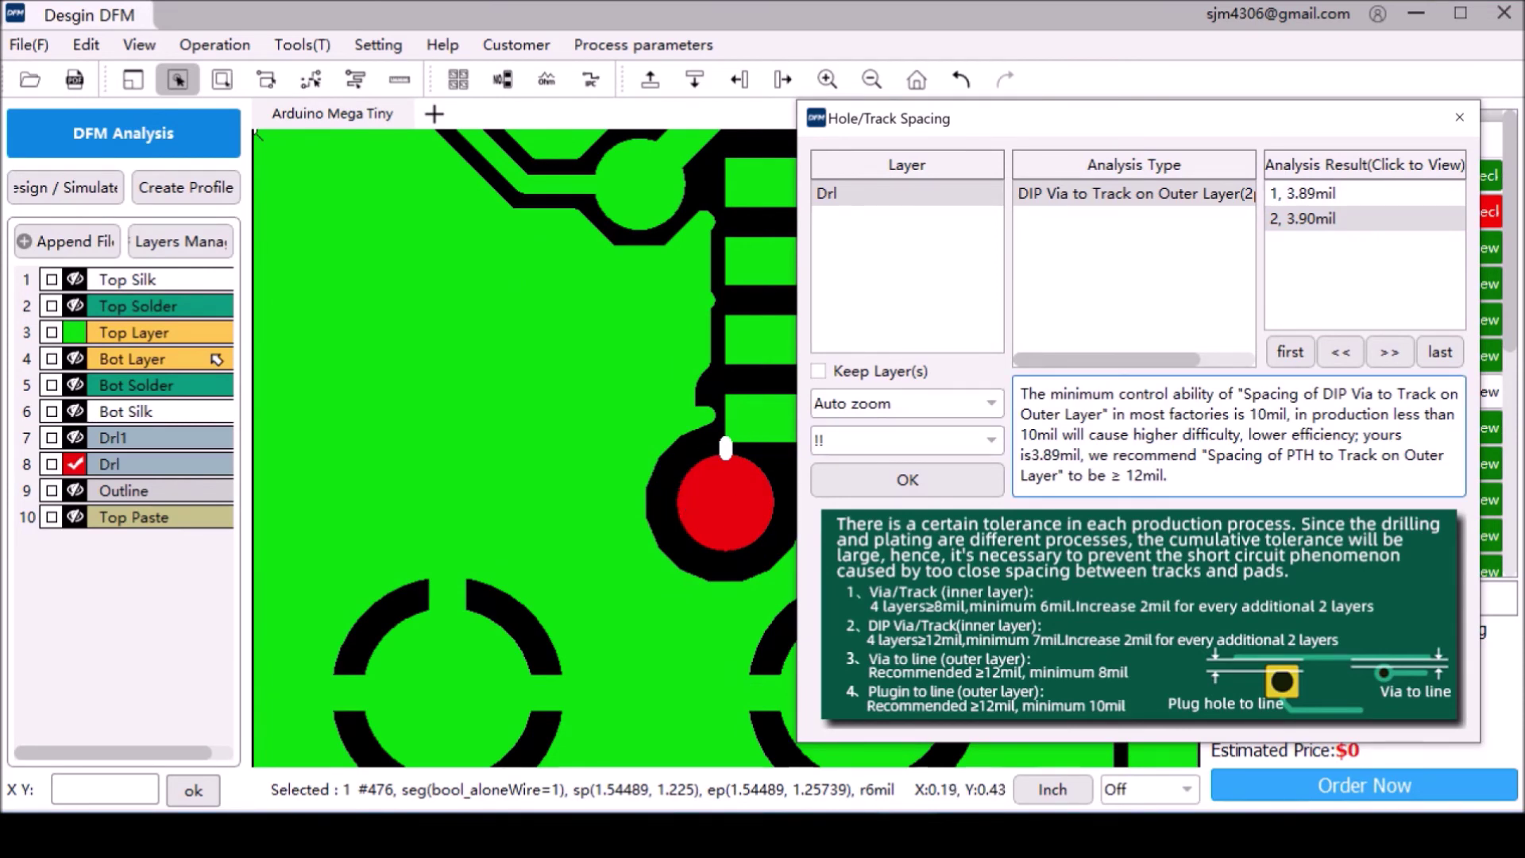
left_click(939, 480)
Examine the Copper/Edge Gap violations for Track/Pad/Copper to Edge Gap and hole to Edge Gap on the board, and close that result
scroll(1289, 226, "down", 3)
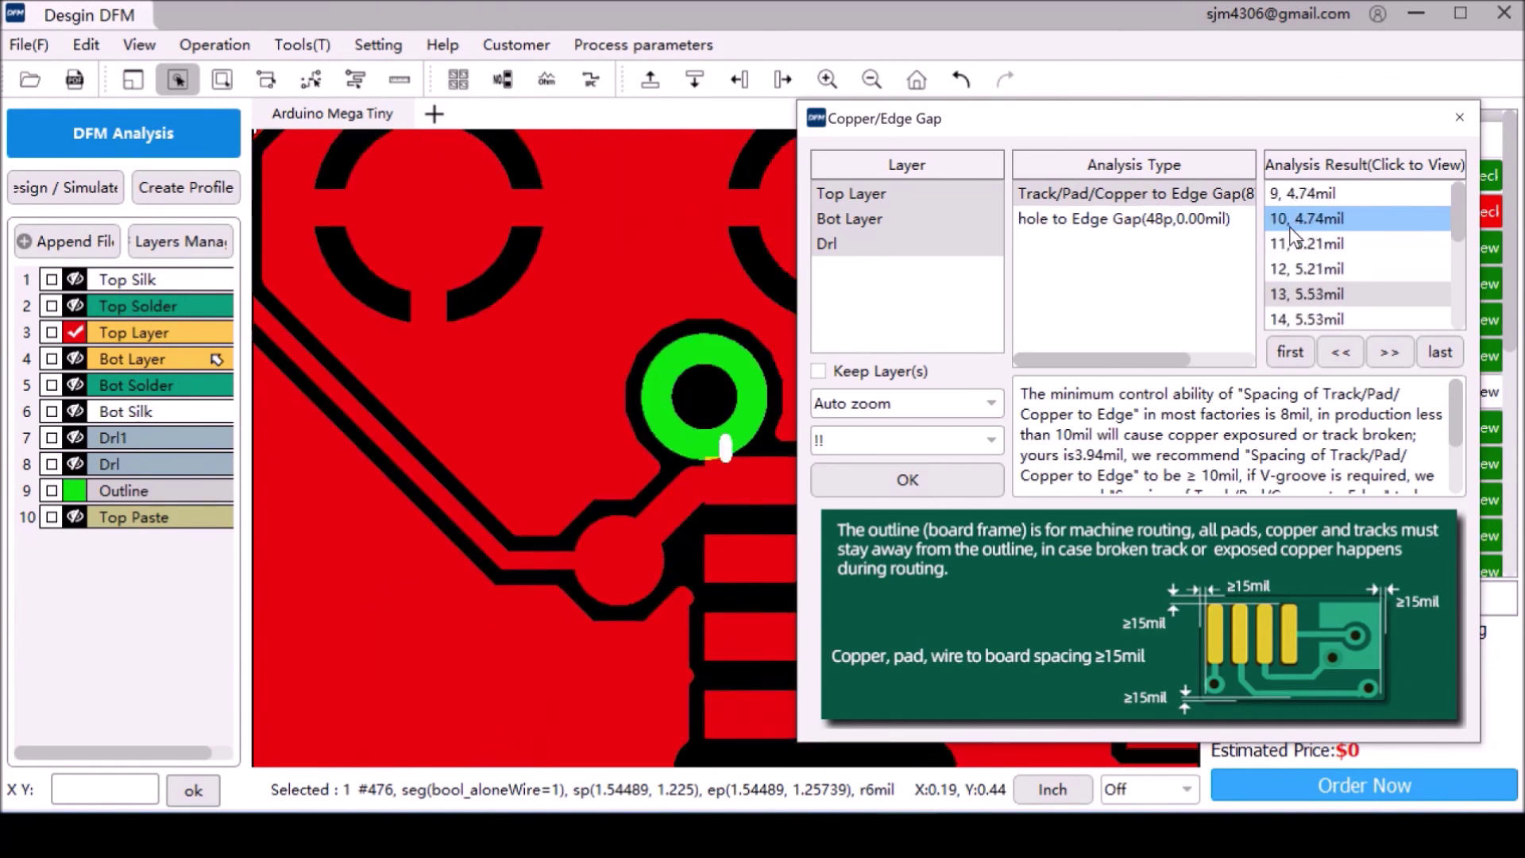
scroll(1289, 226, "down", 5)
left_click(1299, 268)
left_click(747, 418)
left_click(1157, 222)
left_click(1303, 219)
left_click(651, 484)
left_click_drag(1173, 120, 1225, 95)
left_click(953, 454)
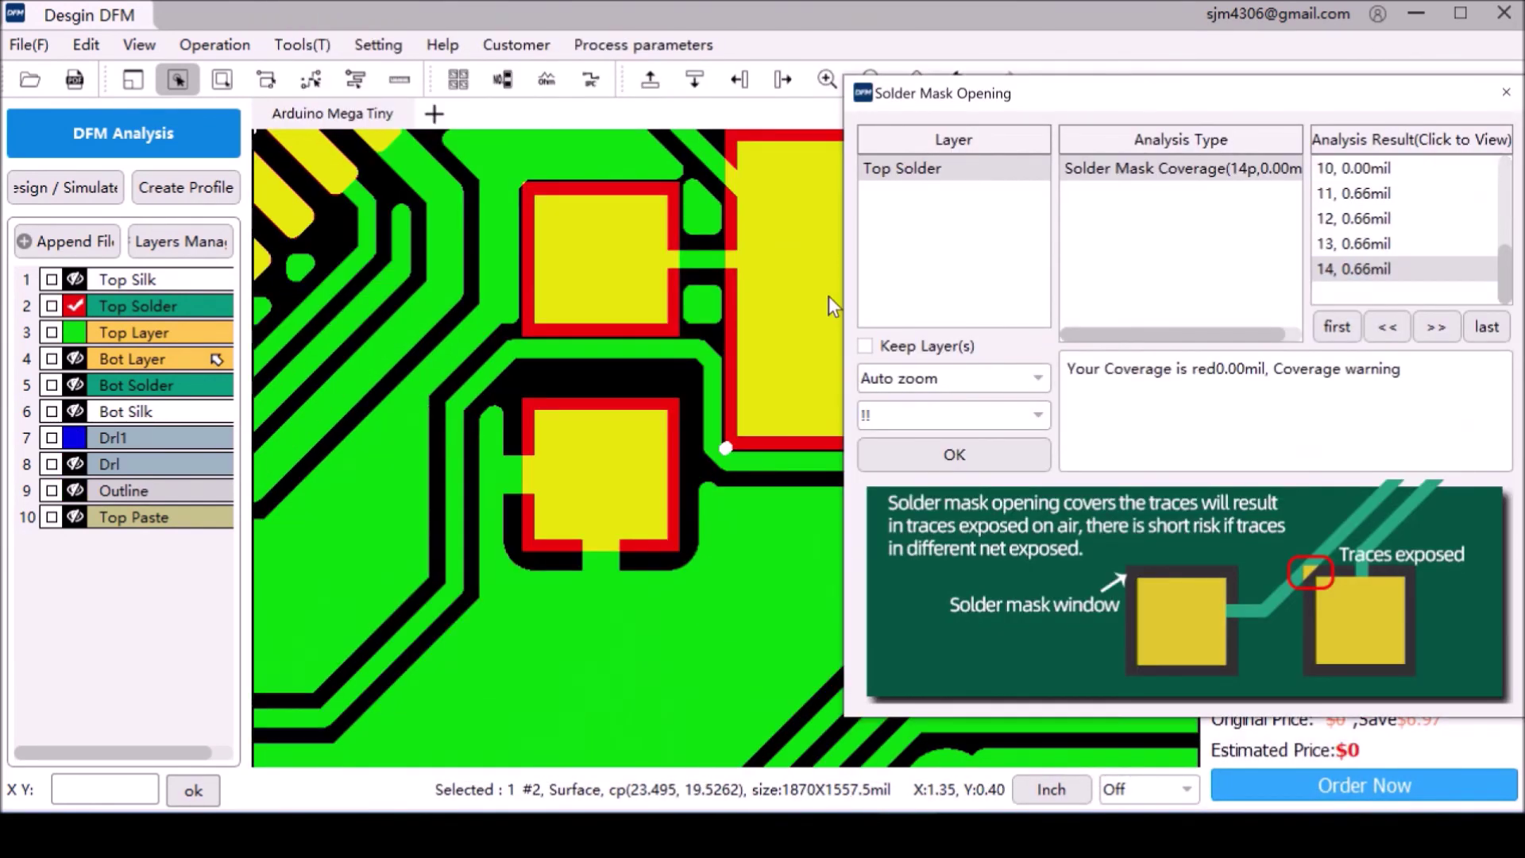
Close the Solder Mask Opening result and the Manufacturability Analysis, and look over the wider board and the result summary
left_click_drag(953, 92, 934, 102)
left_click(936, 463)
left_click(1168, 19)
scroll(1395, 436, "down", 4)
scroll(785, 399, "down", 5)
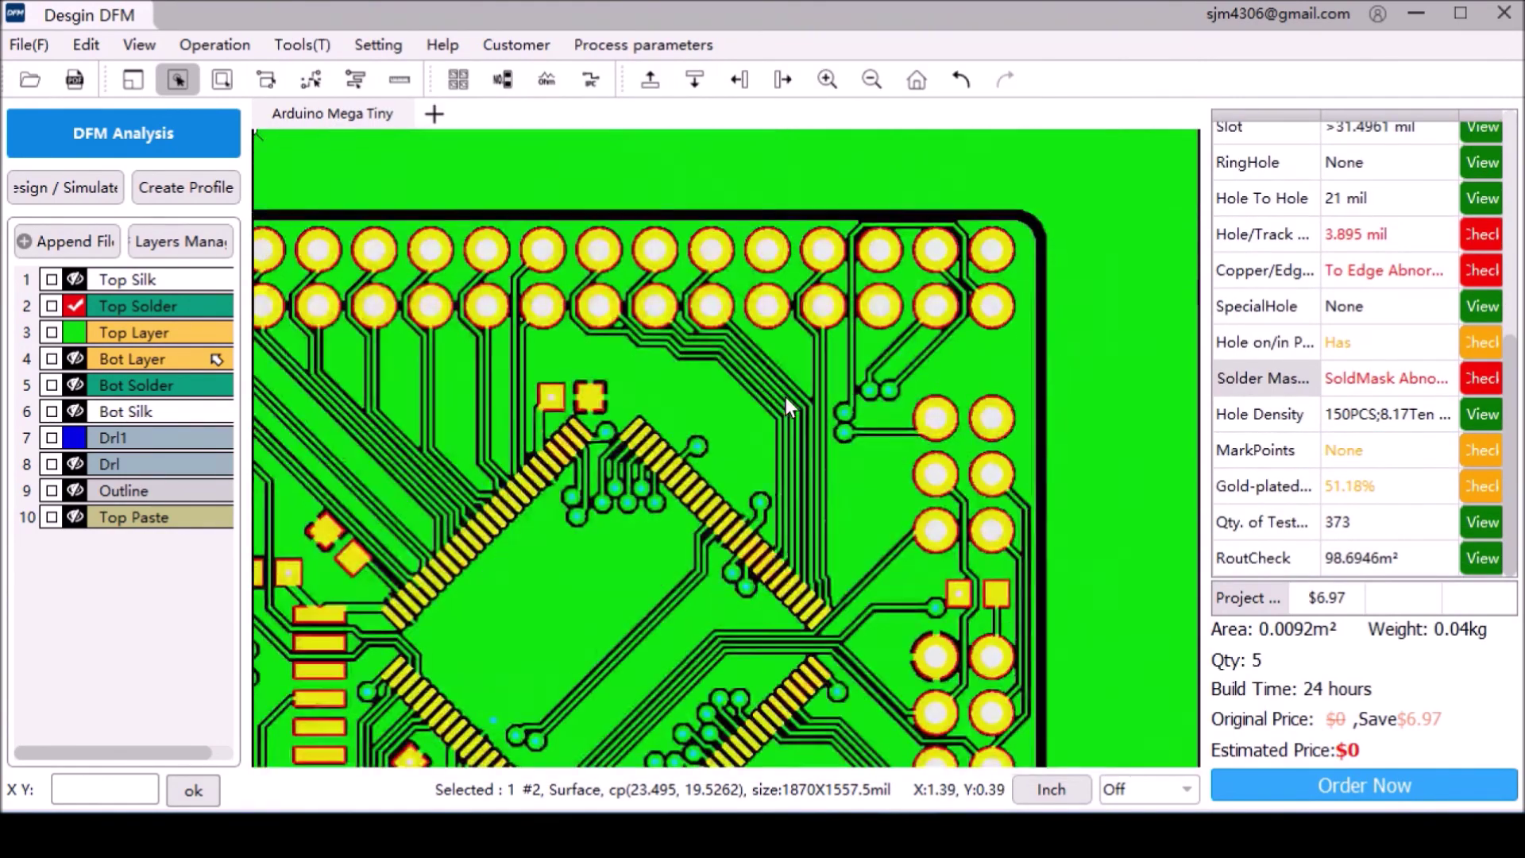